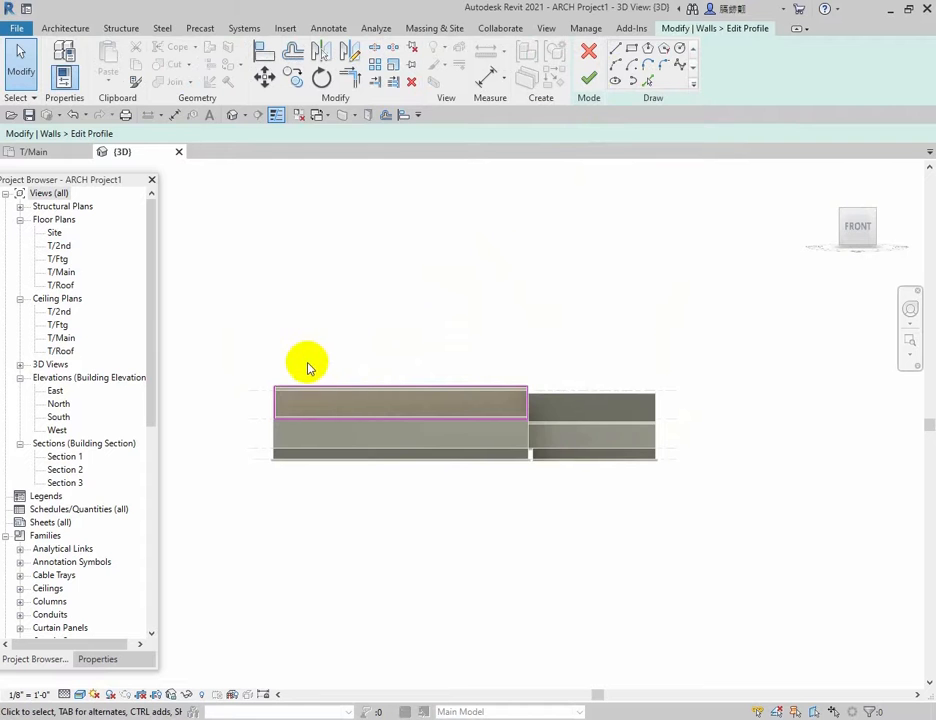
Sketch an arc rising above the middle of the wall profile's top edge, spanning about 42' with a radius of about 46' 11".
scroll(309, 365, up, 3)
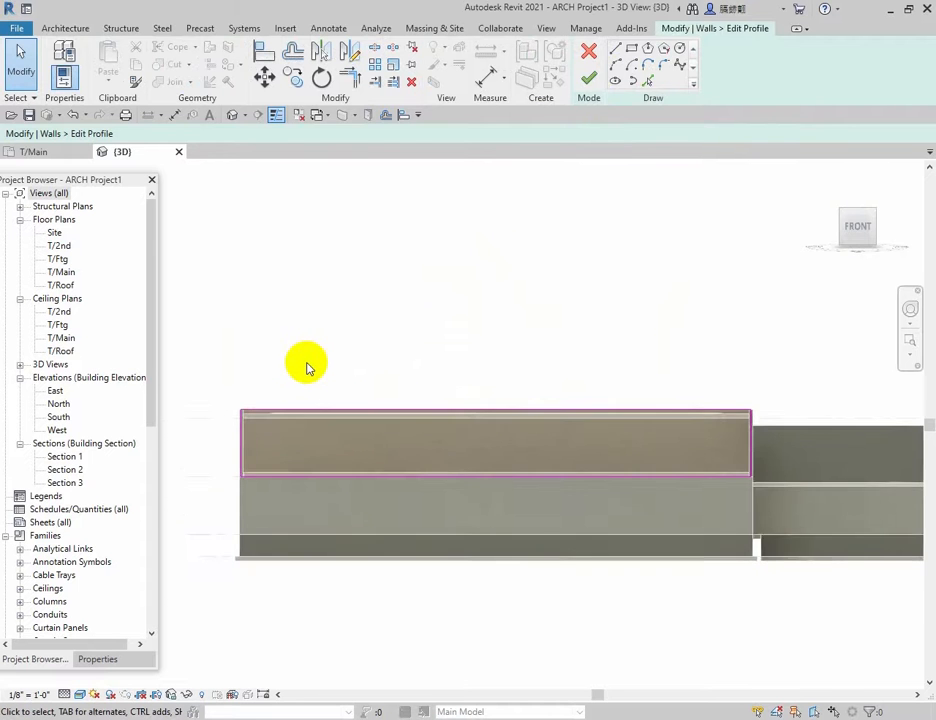
scroll(309, 367, up, 1)
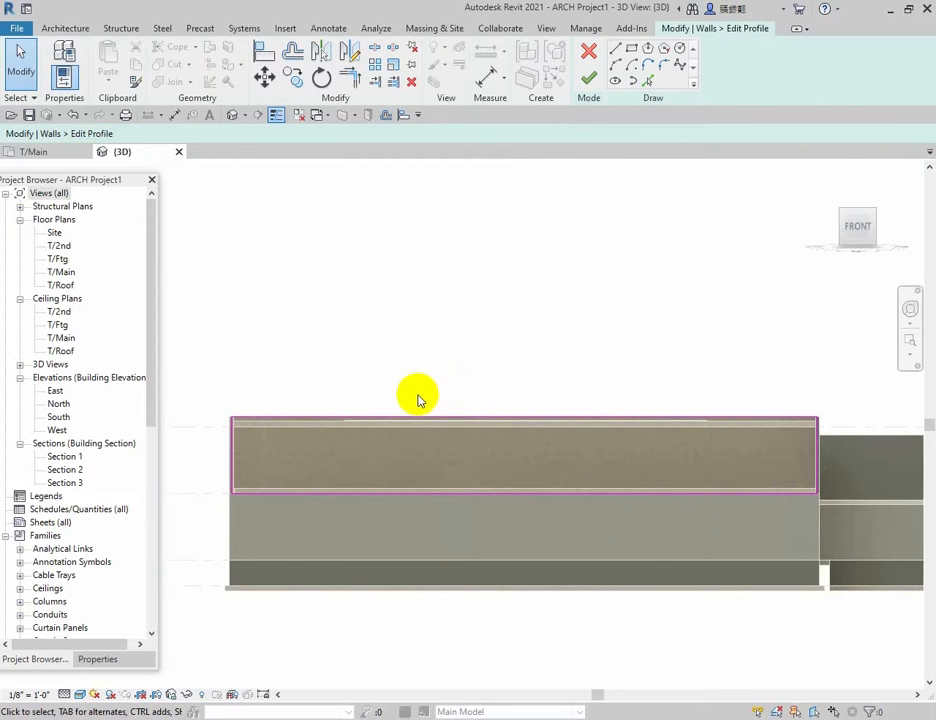
click(617, 66)
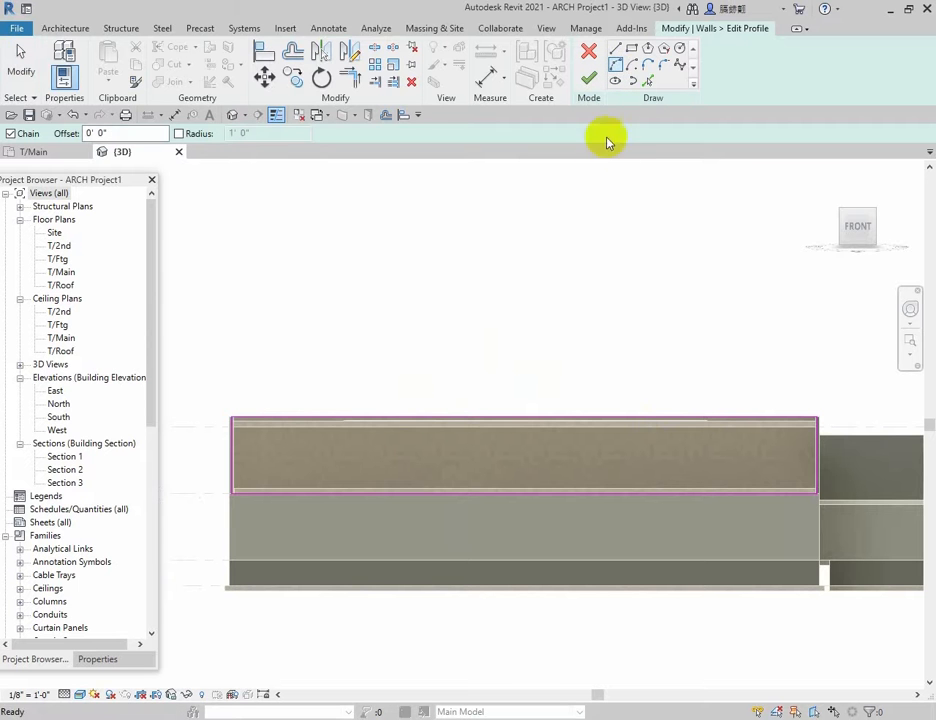
click(425, 417)
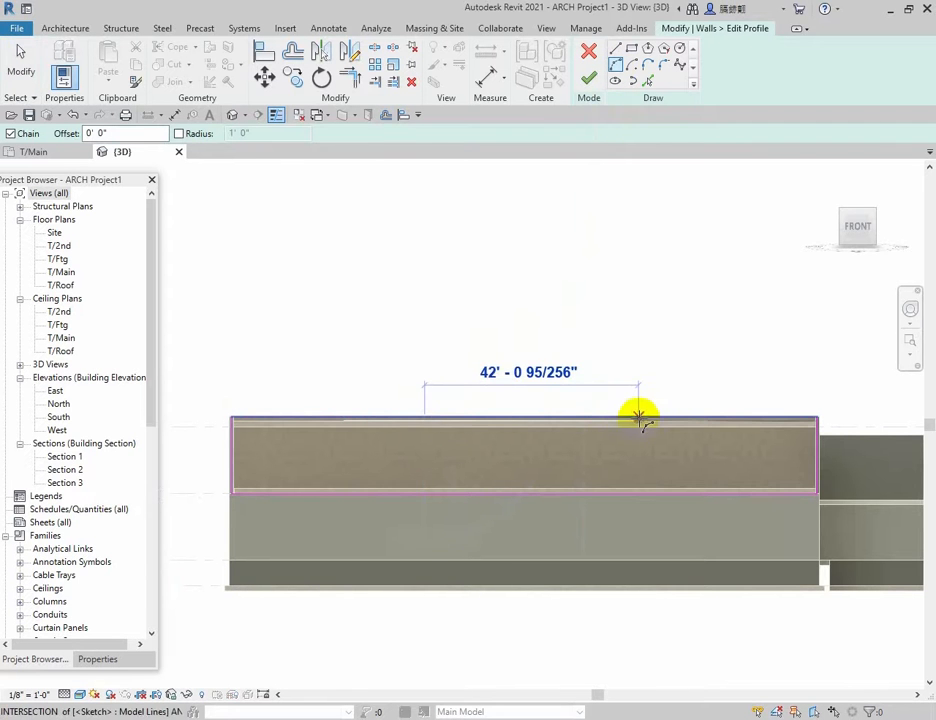
click(640, 417)
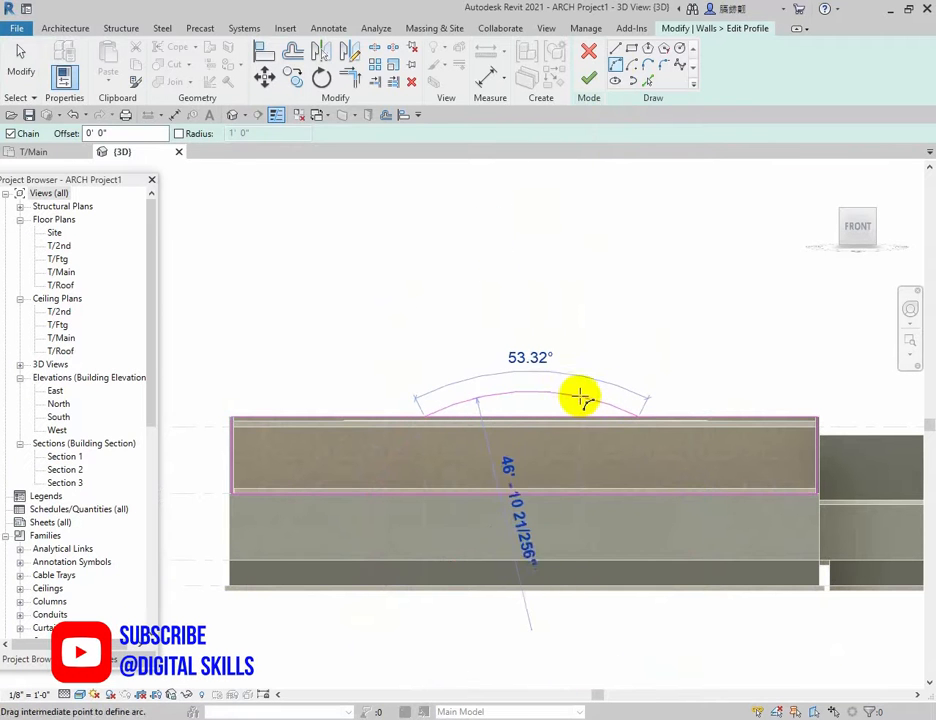
click(569, 393)
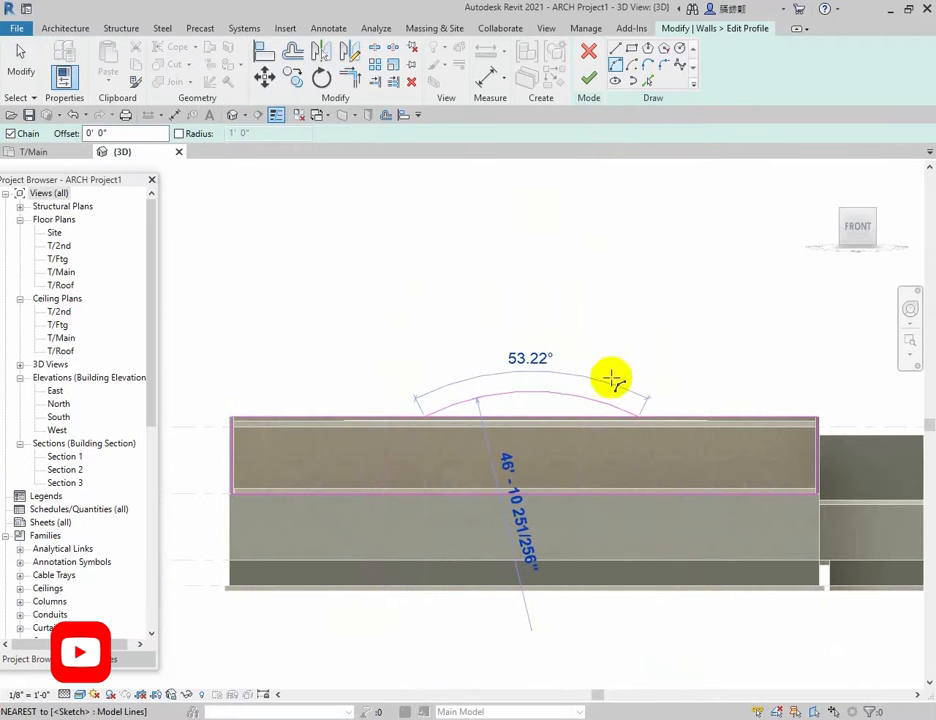
Split the profile's top line beneath the arc and trim both halves back to the arc's ends.
click(375, 52)
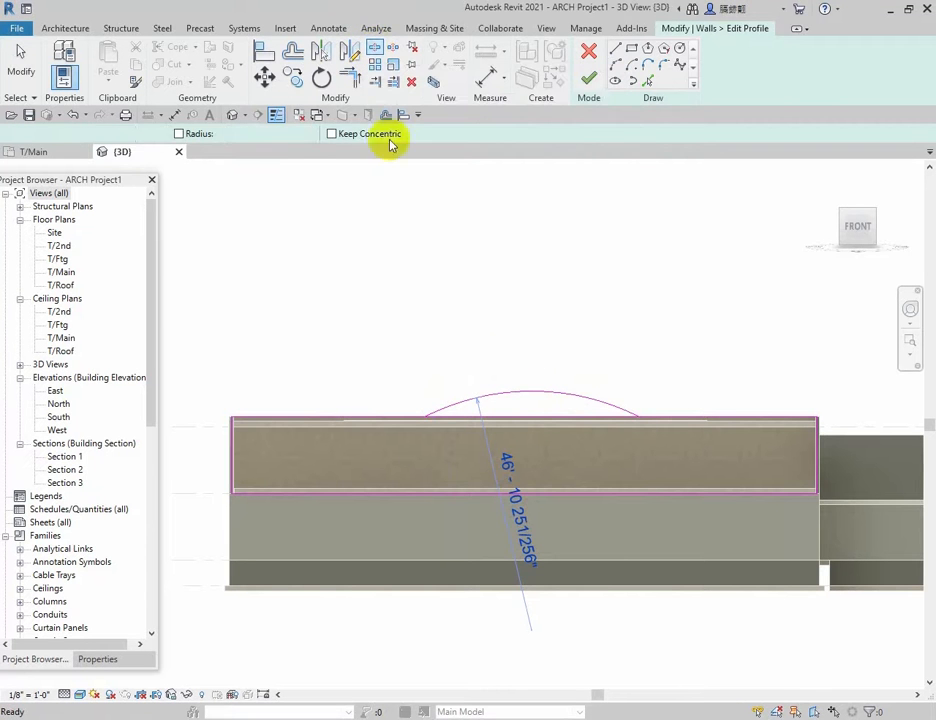
click(538, 410)
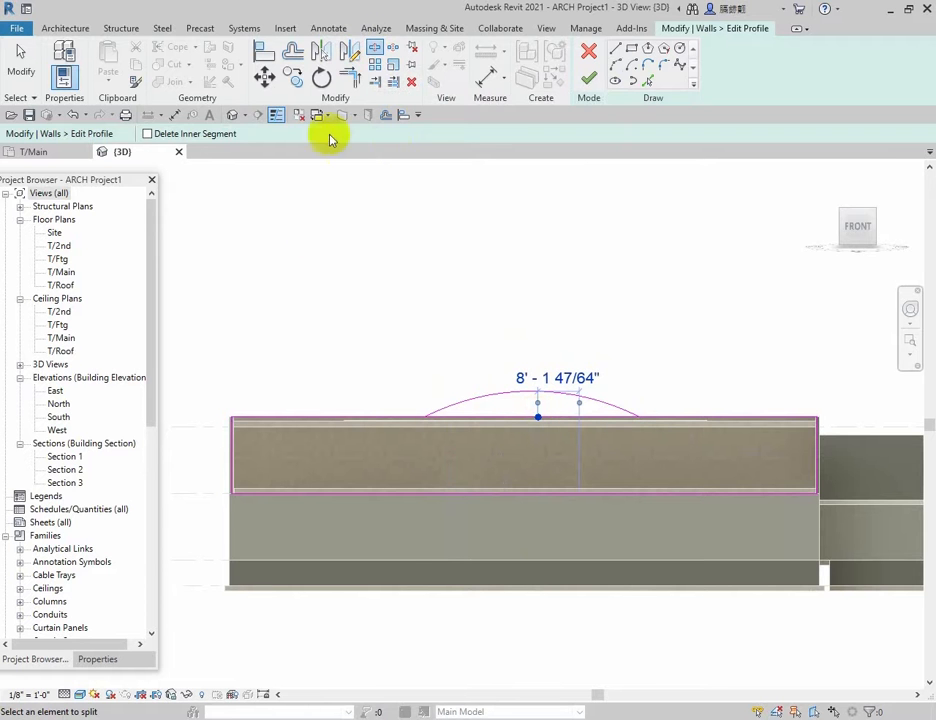
click(353, 82)
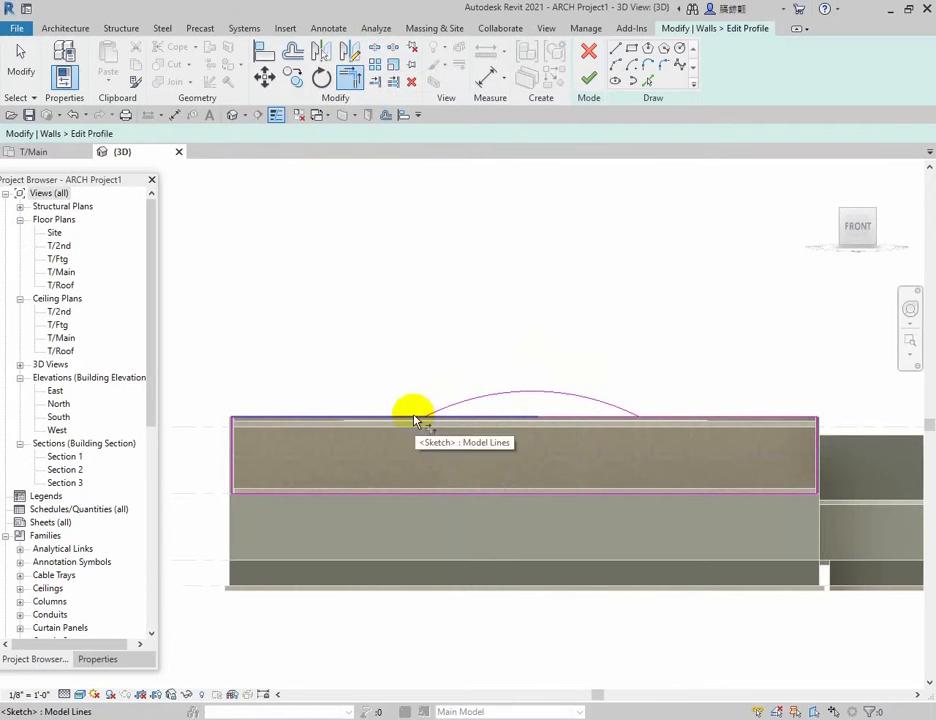
click(444, 417)
click(446, 415)
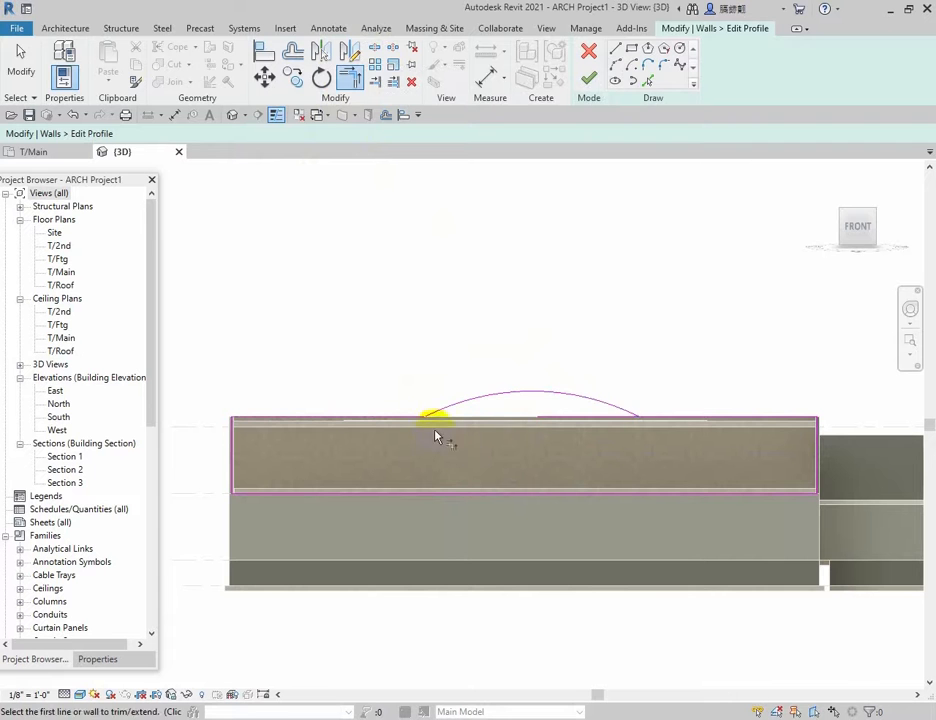
click(632, 418)
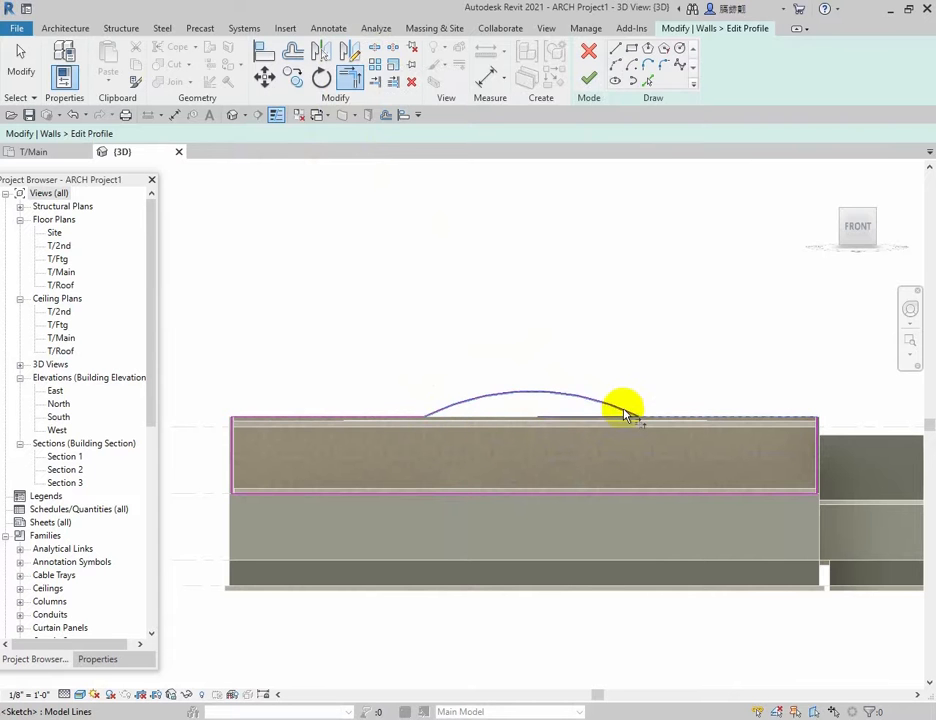
click(626, 411)
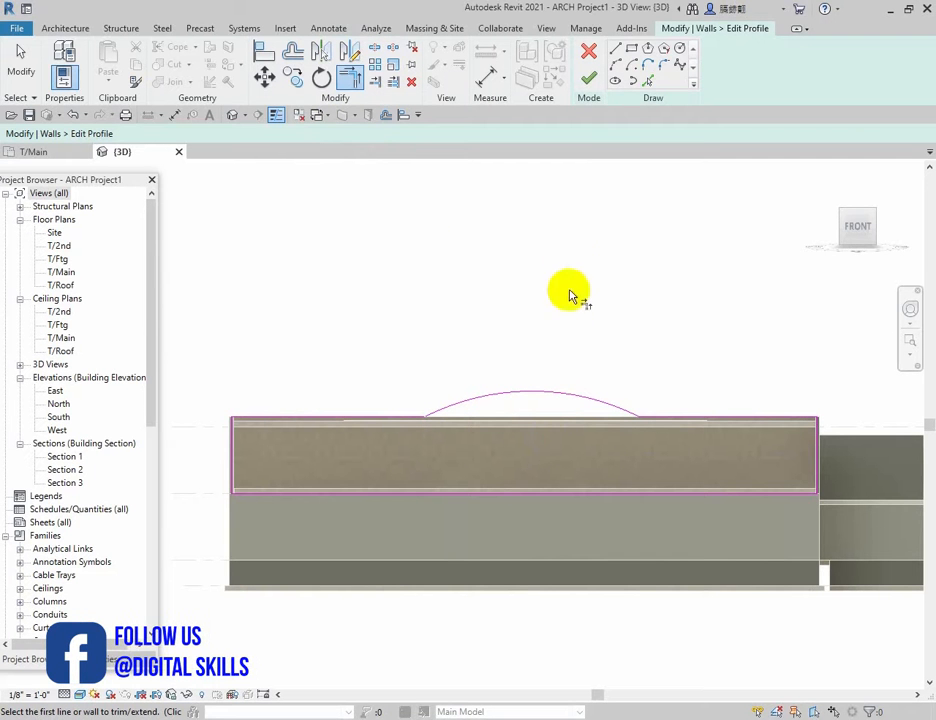
Sketch a three-line rectangular parapet step 4' high and 9' 6" wide, starting at the midpoint of the top line right of the arc.
click(615, 50)
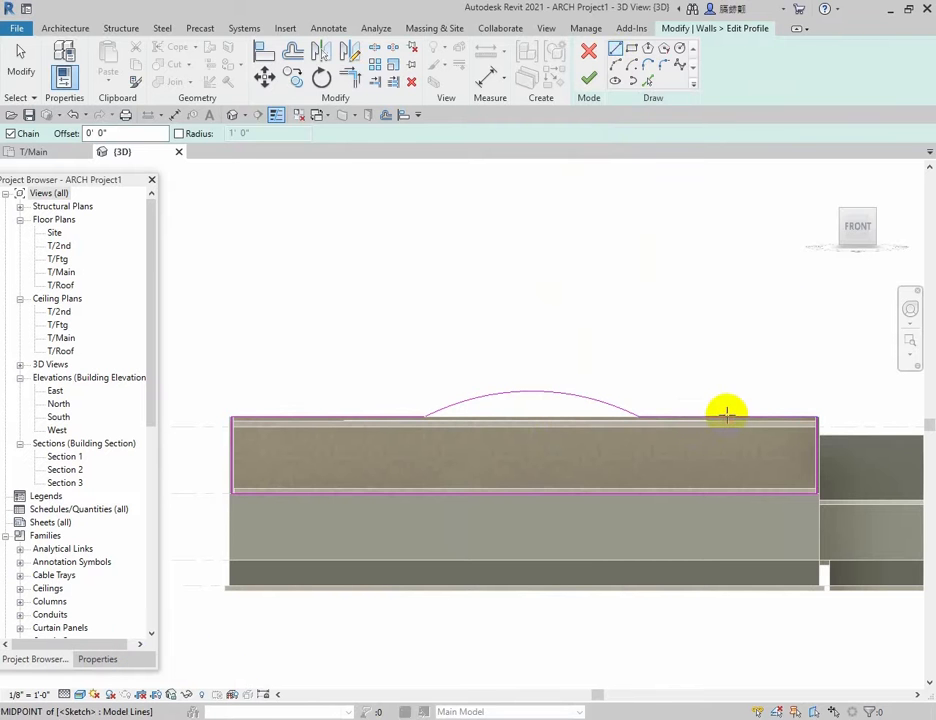
click(727, 415)
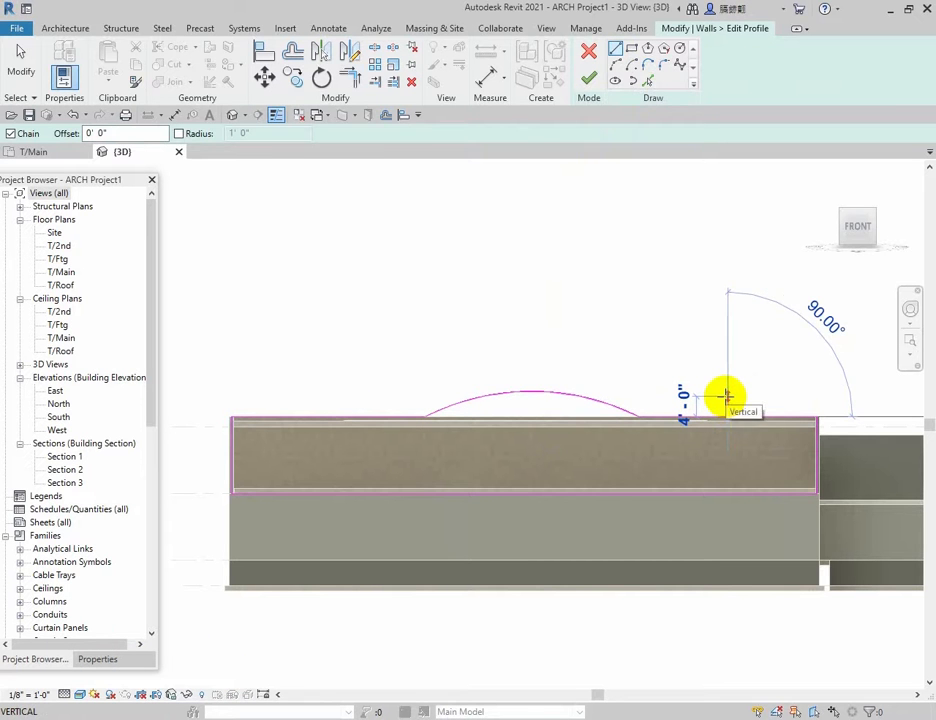
click(744, 395)
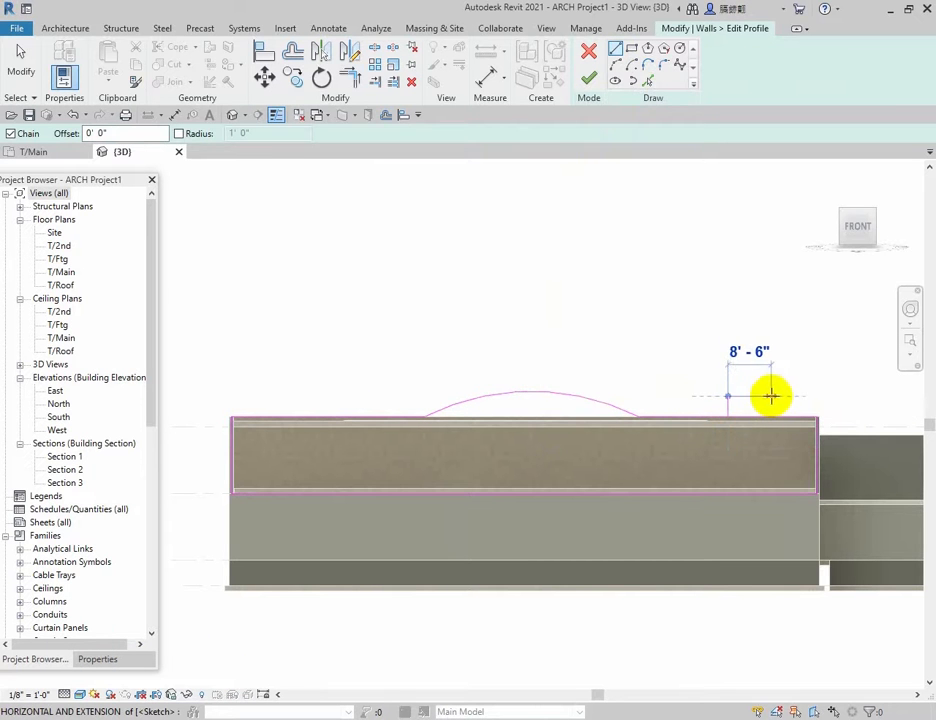
click(775, 396)
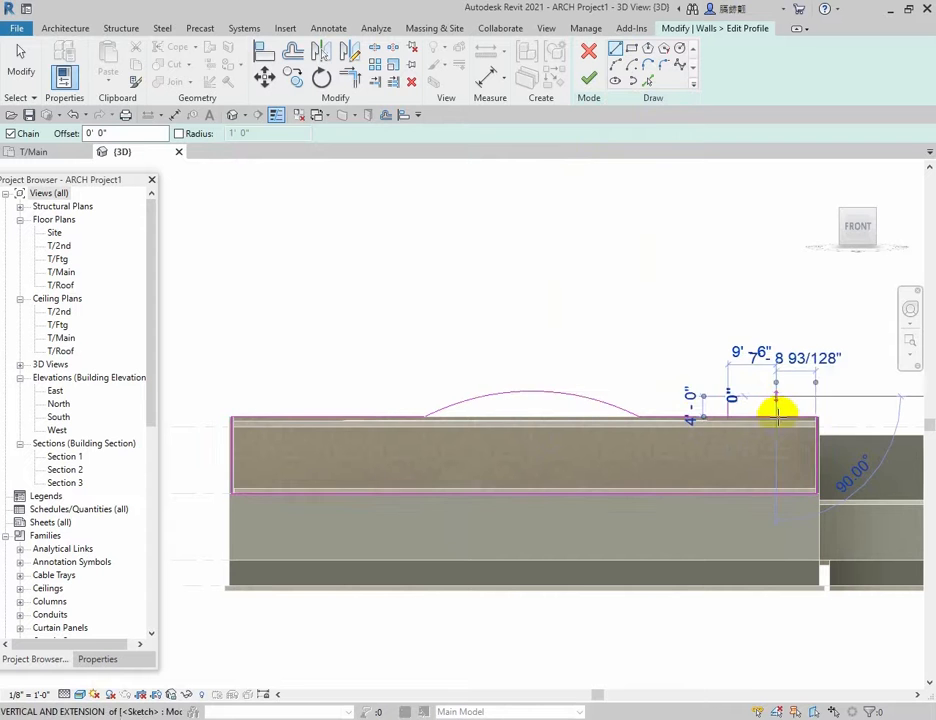
click(777, 415)
click(777, 416)
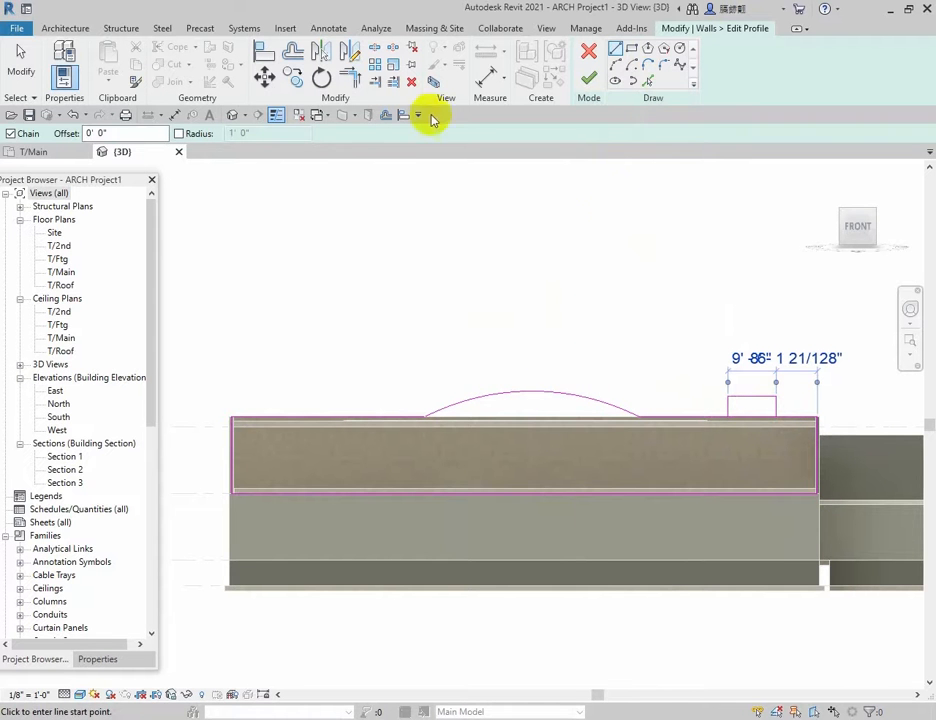
Split the top line beneath the right-hand parapet step and trim both pieces to the step's vertical sides.
click(374, 47)
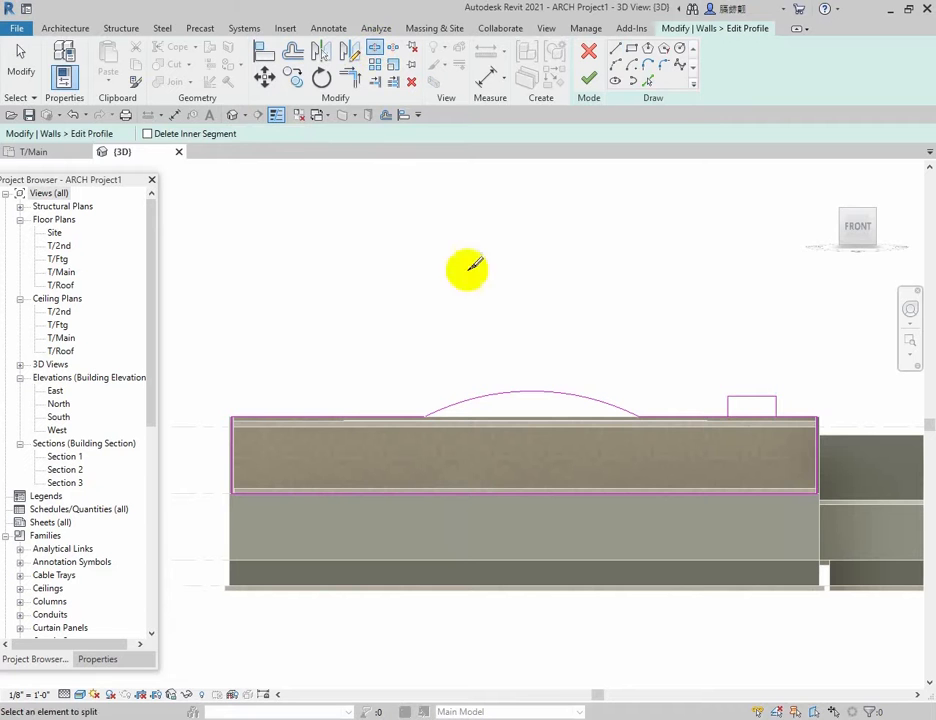
click(755, 415)
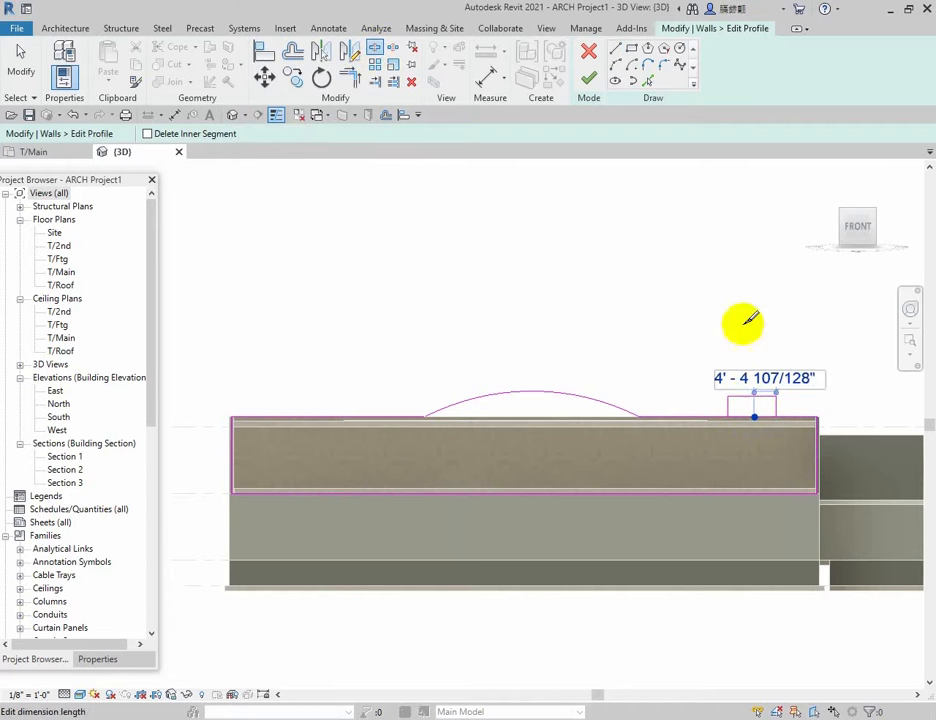
click(350, 80)
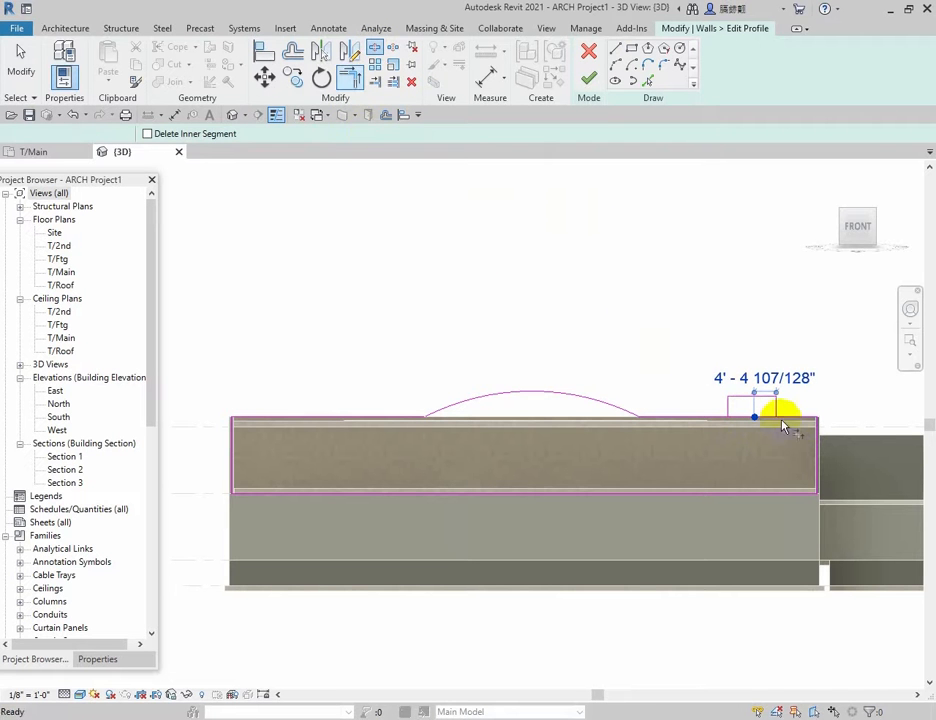
click(715, 419)
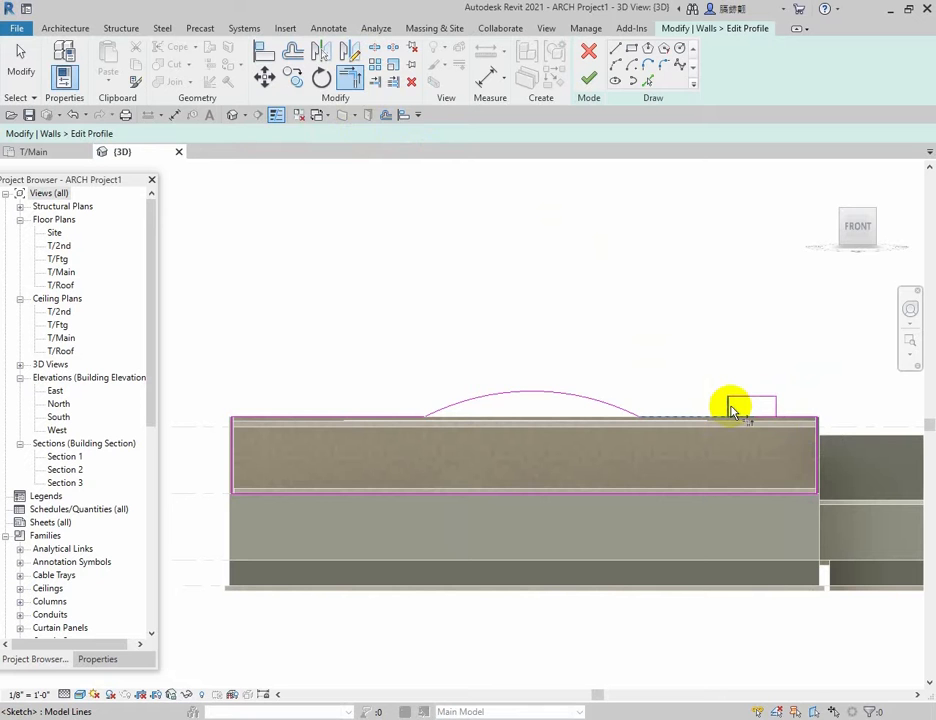
click(731, 413)
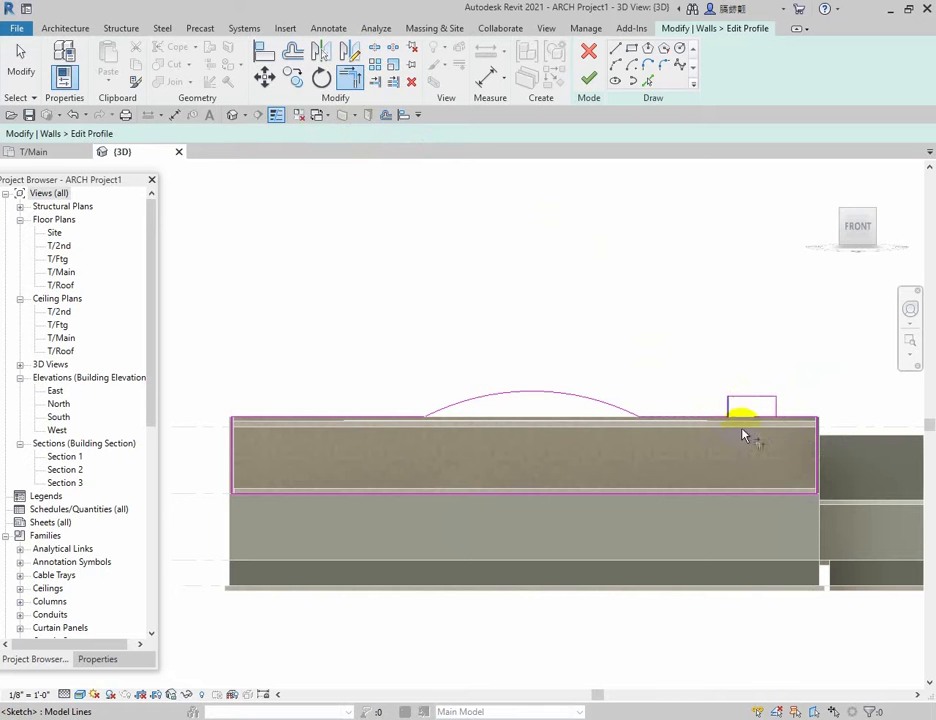
click(785, 418)
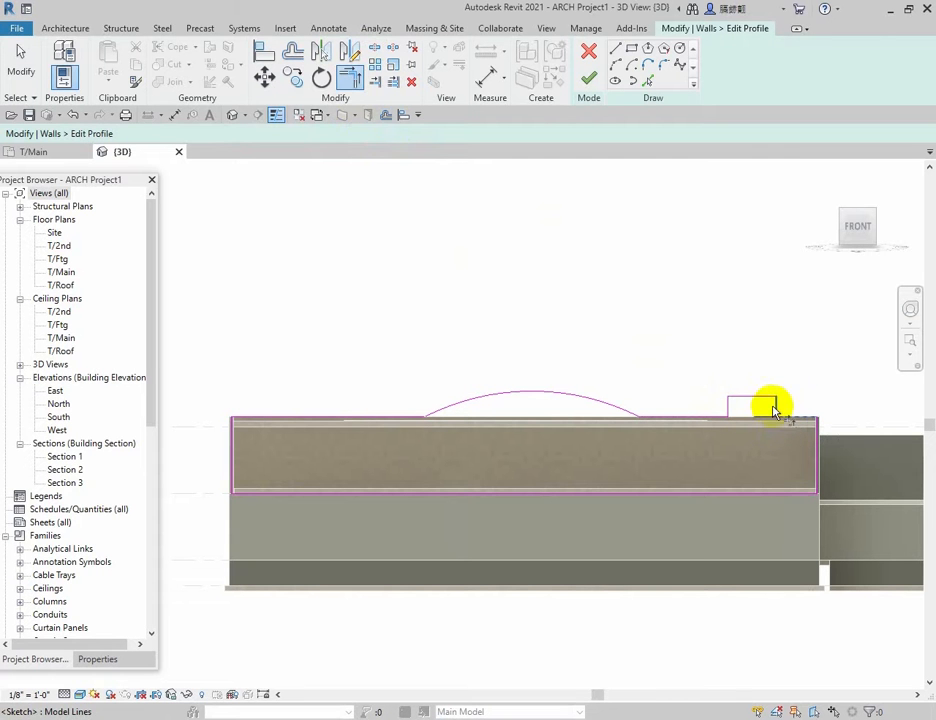
click(776, 418)
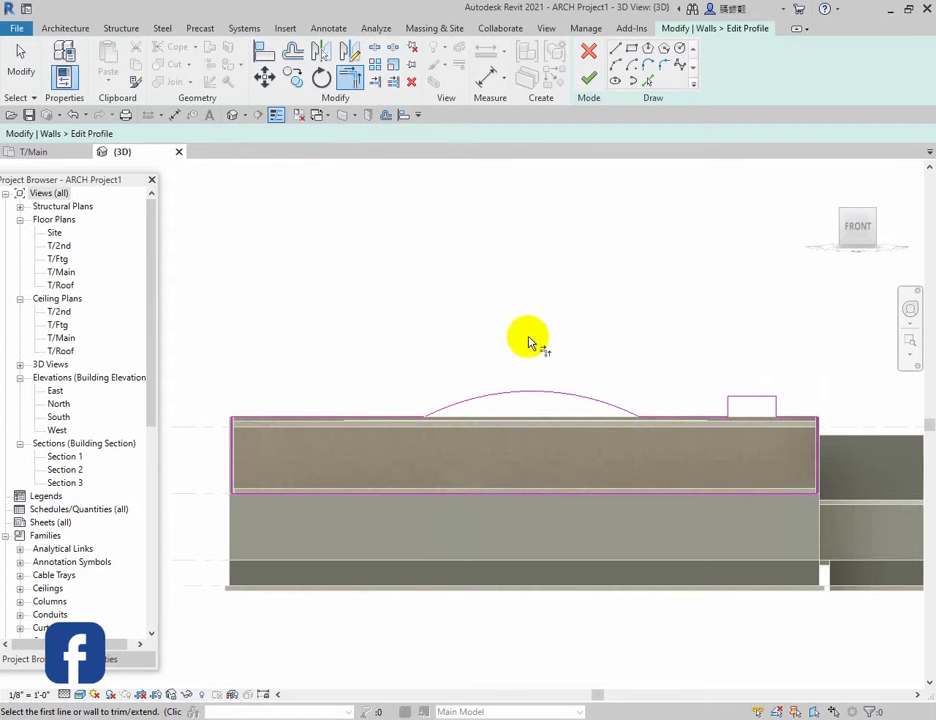
Sketch a matching parapet step 4' high and about 10' 6" wide left of the arc, about 8' 6" from the wall's left end.
click(615, 55)
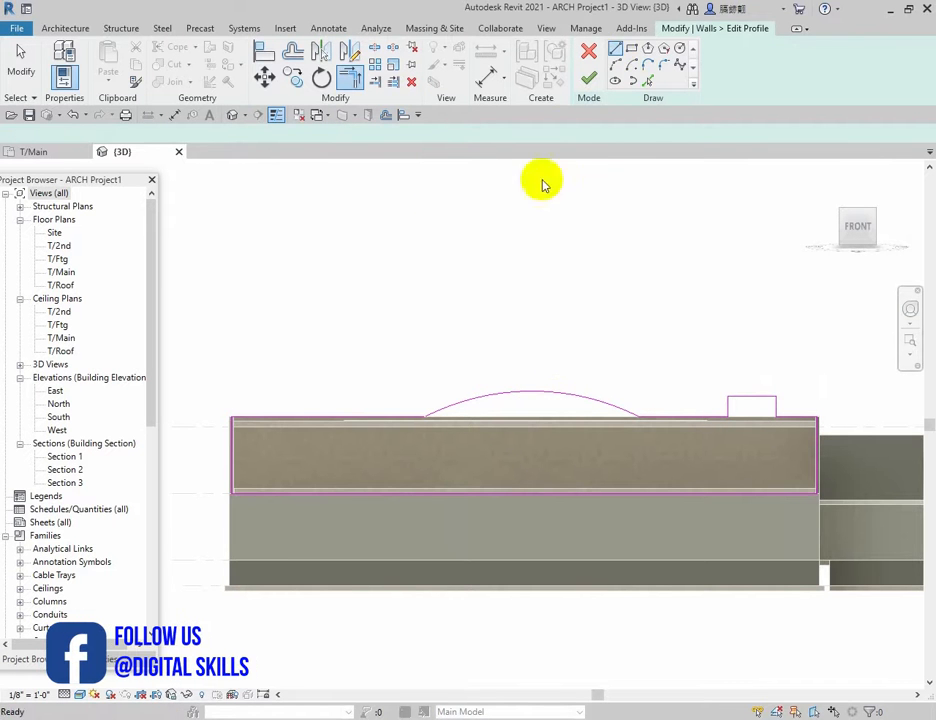
click(326, 415)
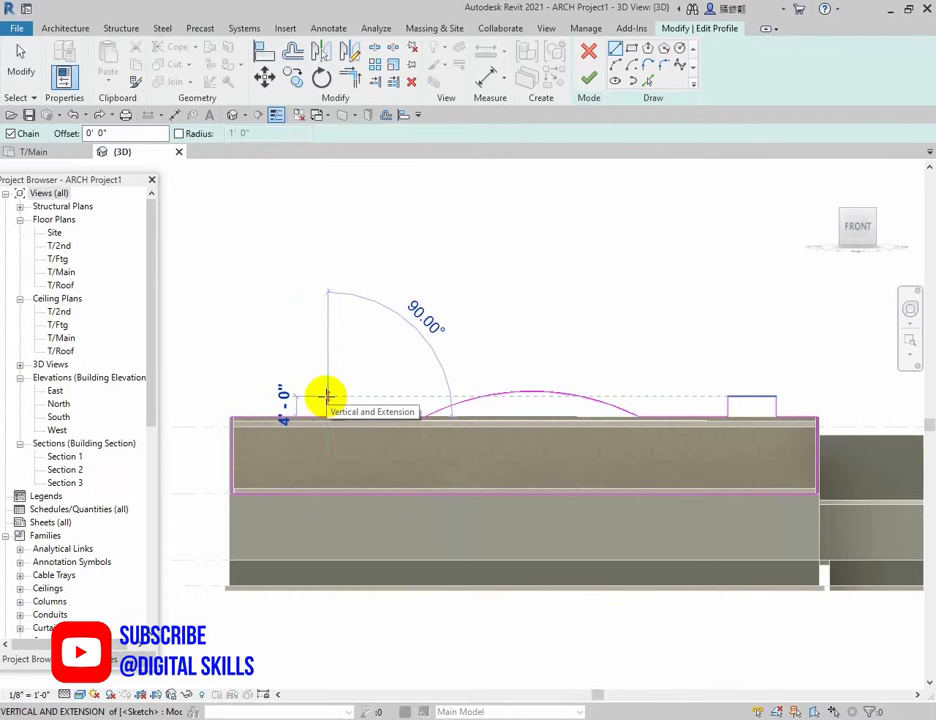
click(326, 397)
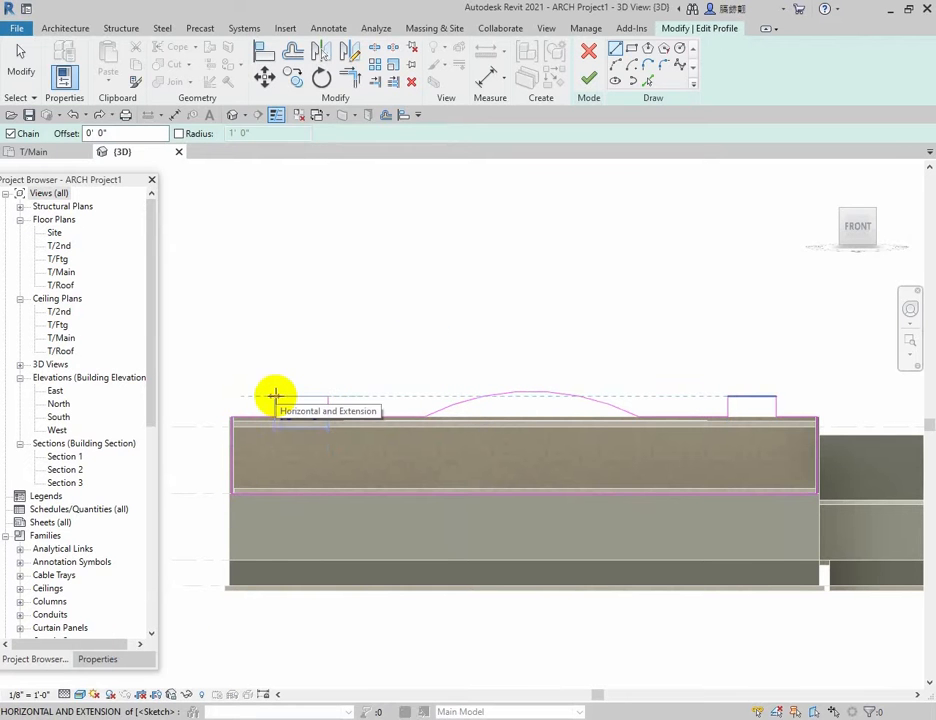
click(275, 397)
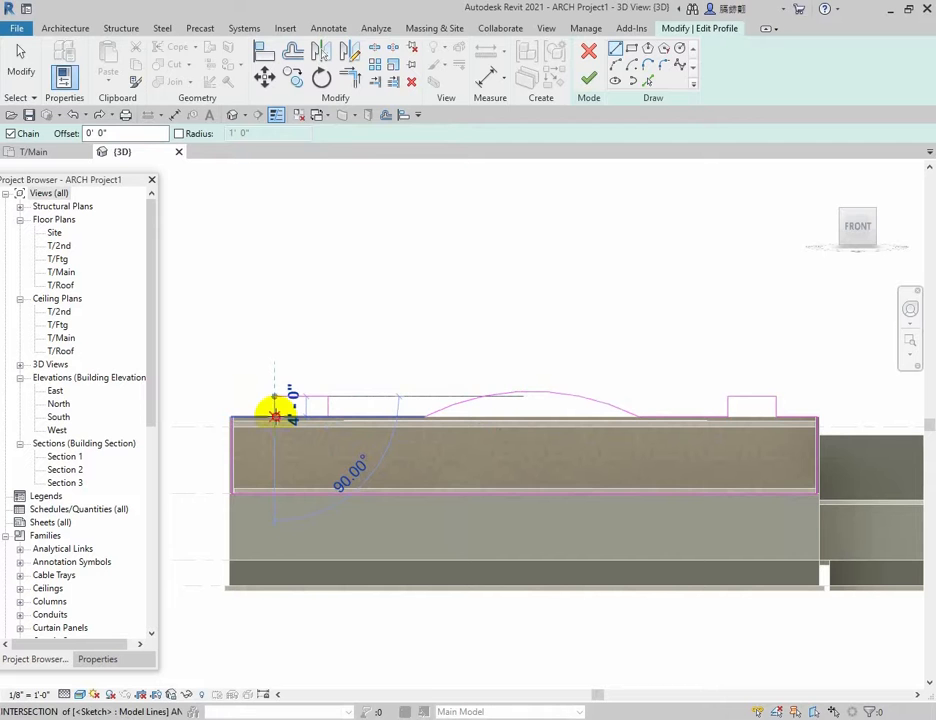
click(275, 415)
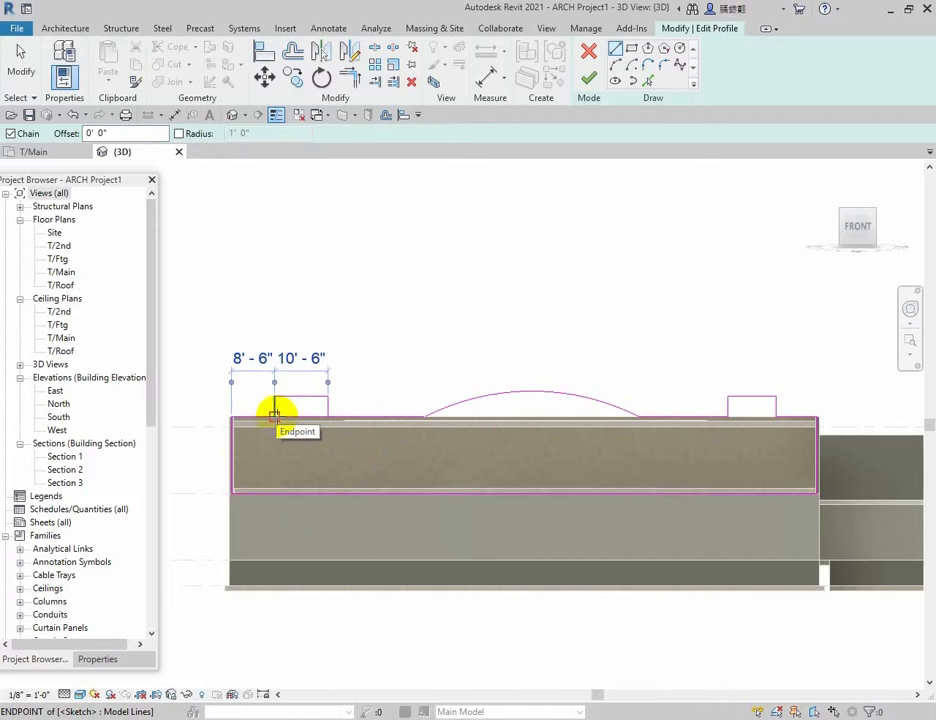
Split the top line beneath the left-hand parapet step, trim it to the step's sides, and finish the wall profile edit.
click(374, 50)
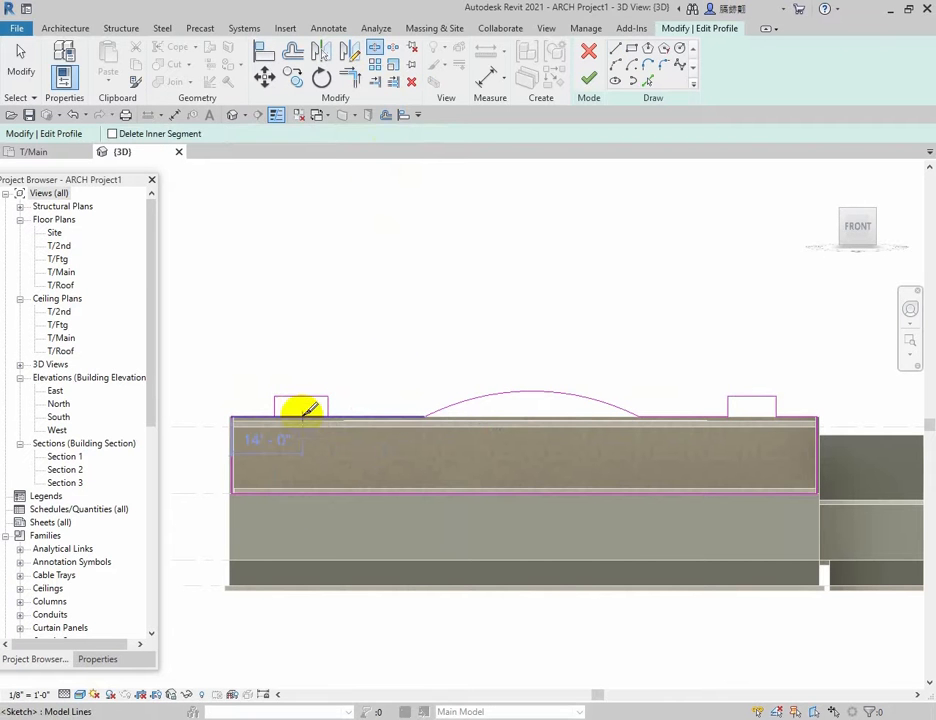
click(314, 447)
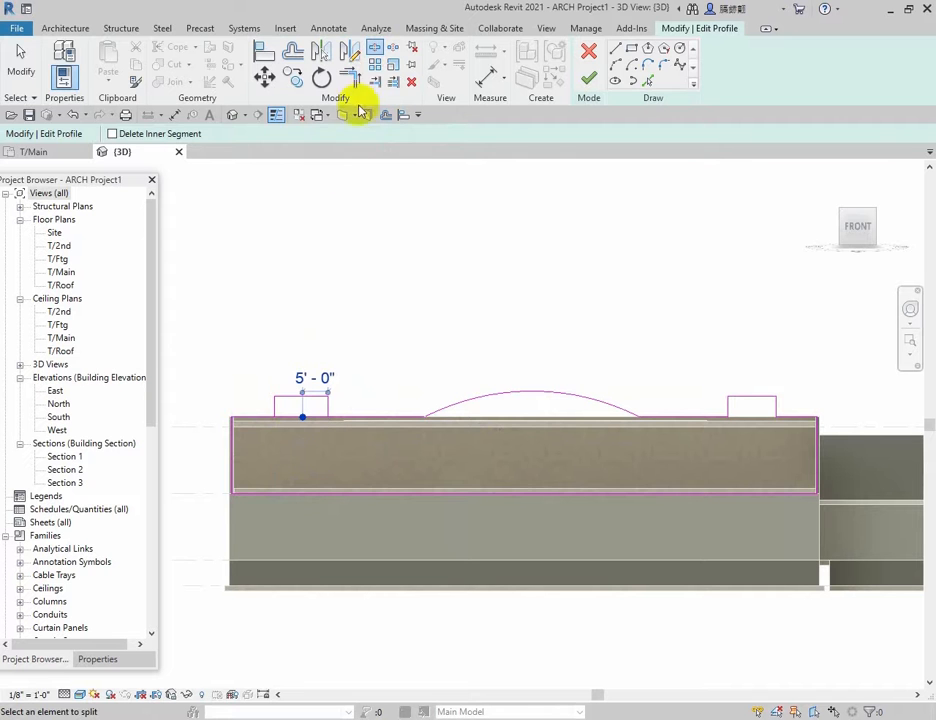
click(350, 78)
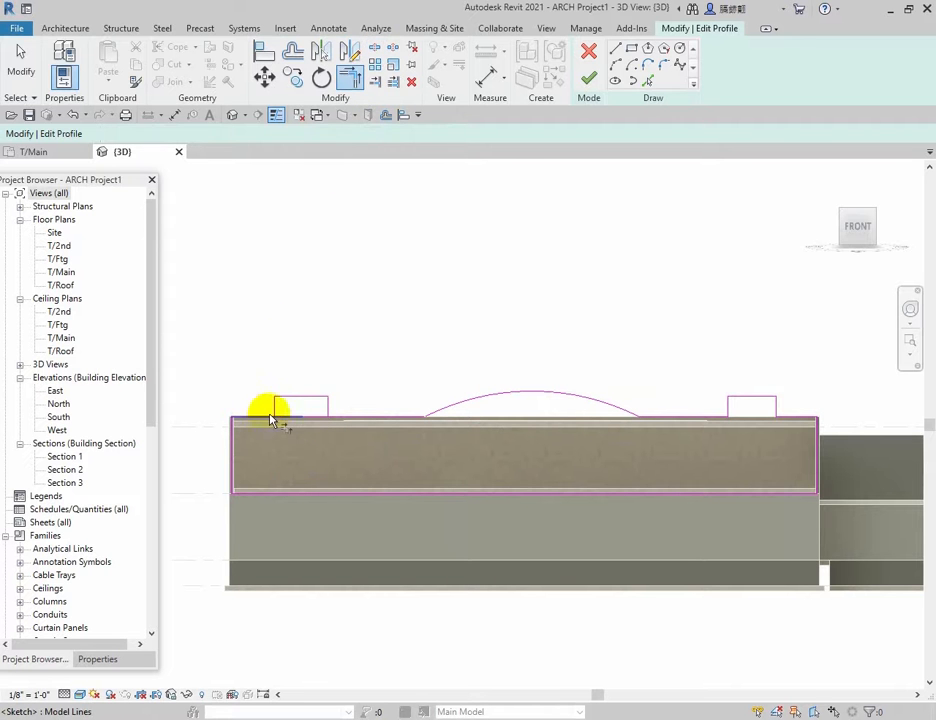
click(351, 417)
click(328, 408)
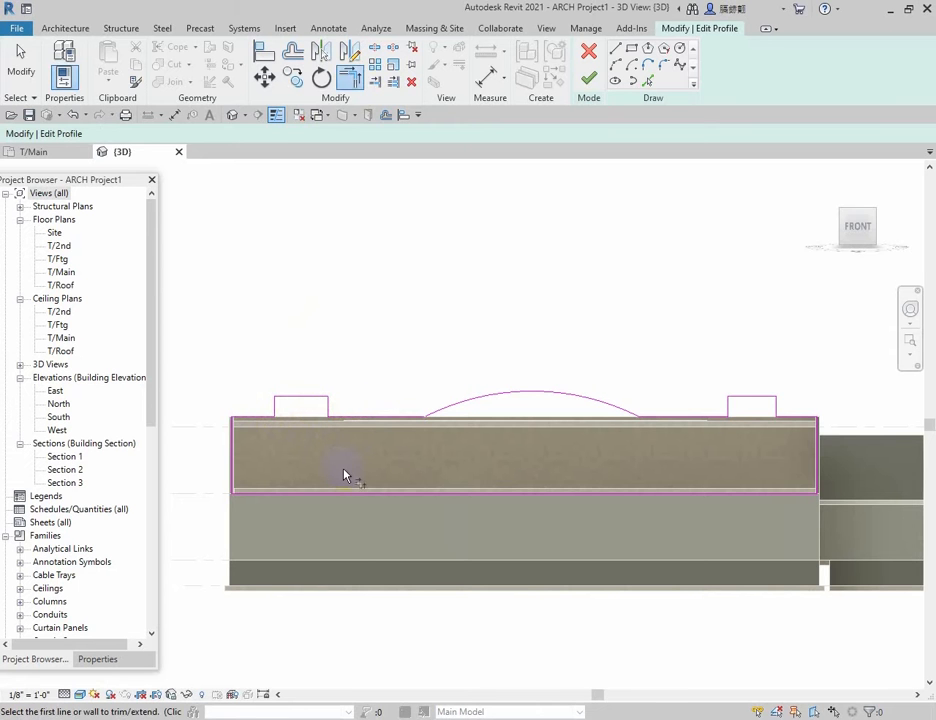
click(588, 80)
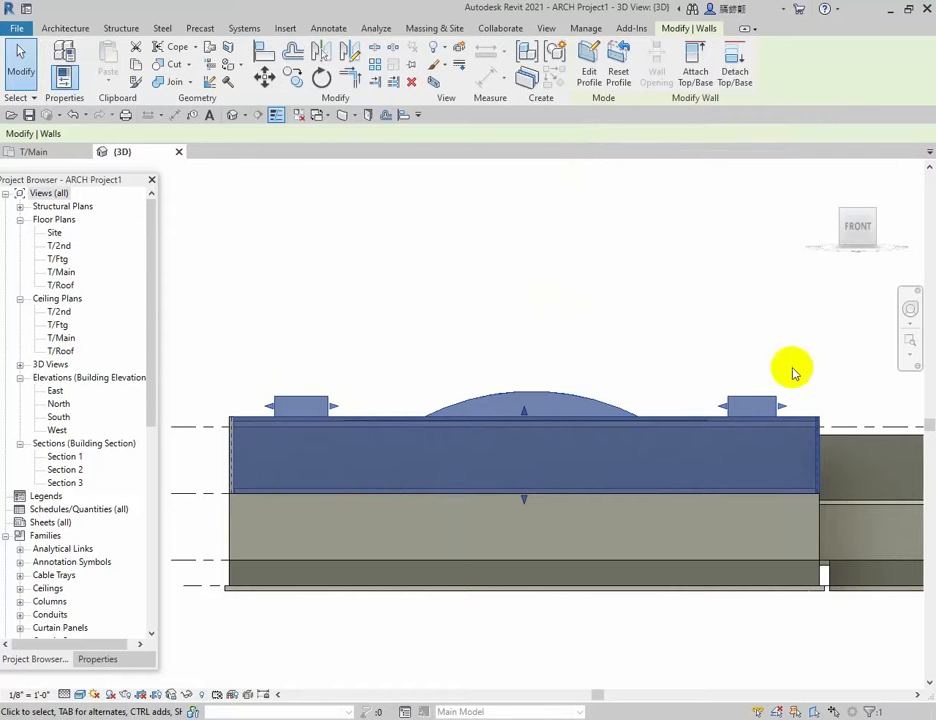
click(823, 172)
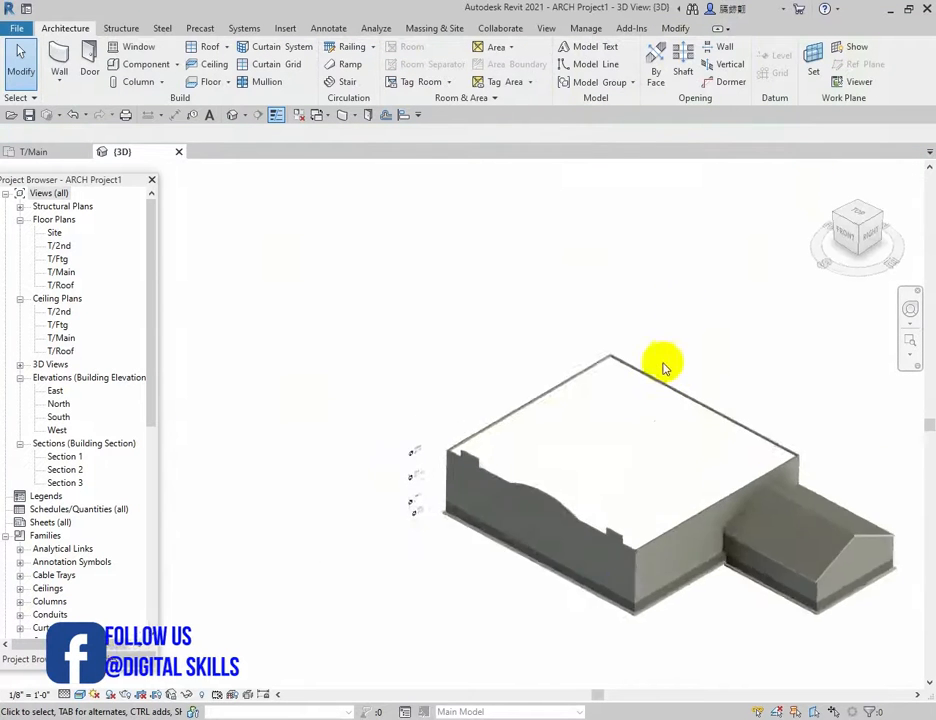
scroll(301, 445, up, 5)
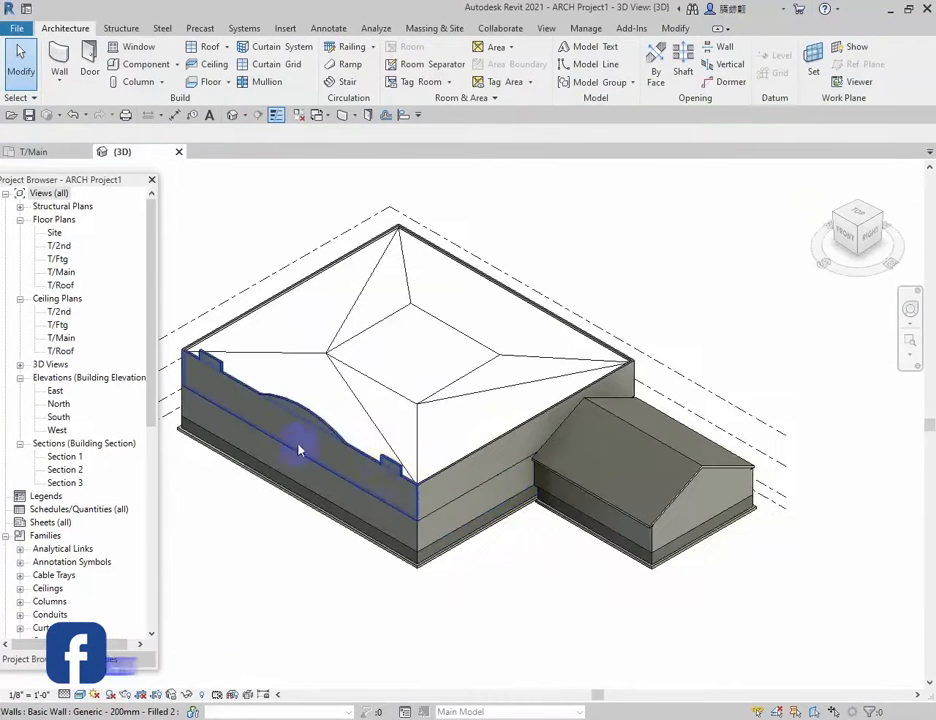
scroll(501, 528, down, 1)
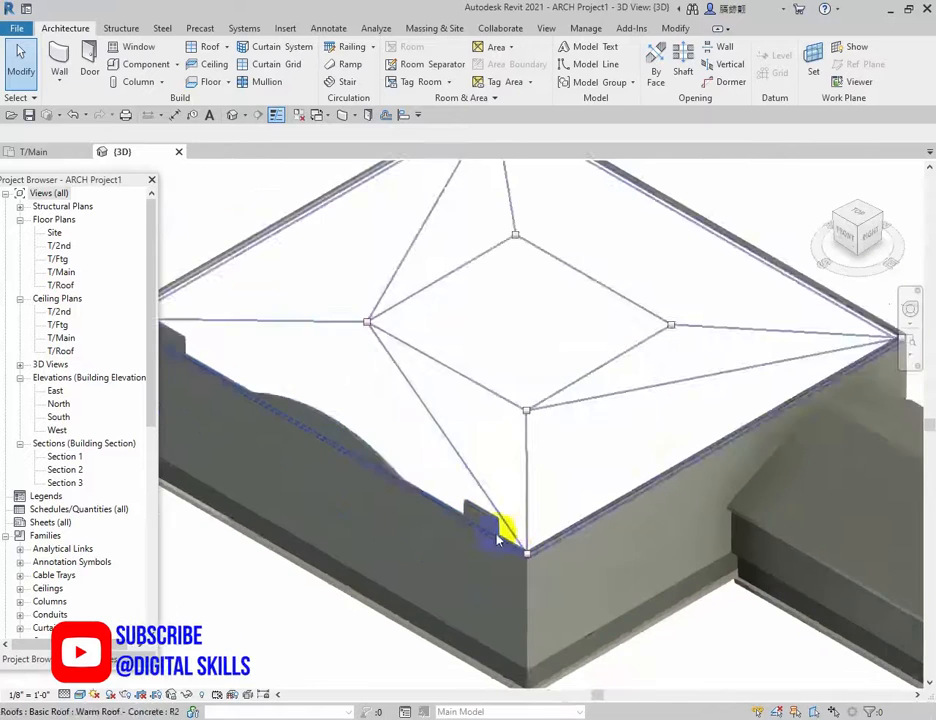
scroll(330, 495, down, 1)
scroll(380, 500, down, 2)
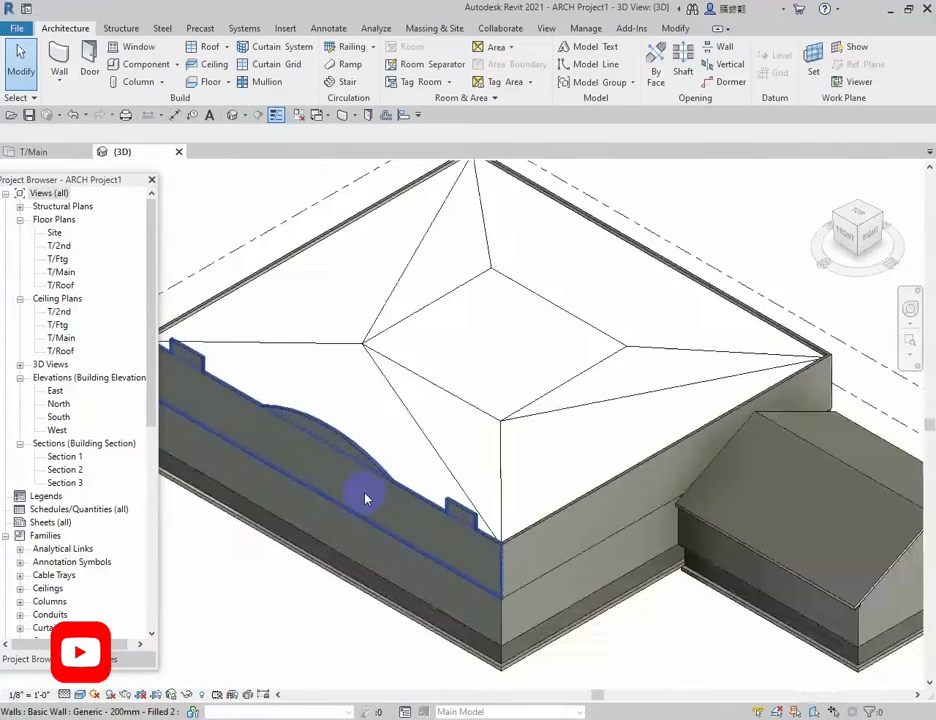
scroll(232, 414, up, 1)
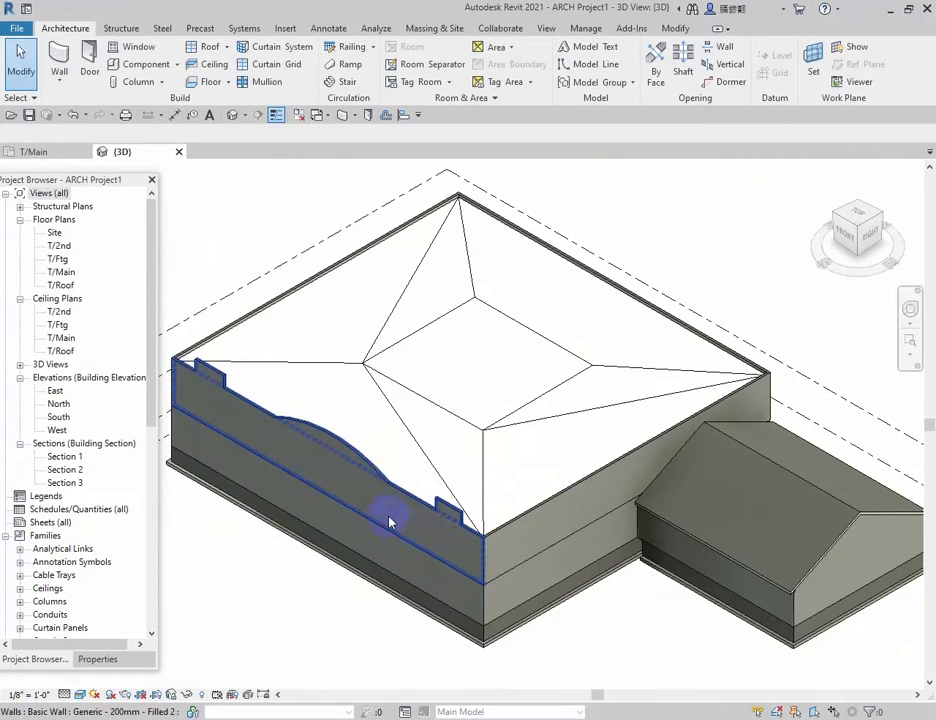
Create an in-place component in the Walls category and name it Parapet wall 1.
scroll(391, 511, up, 3)
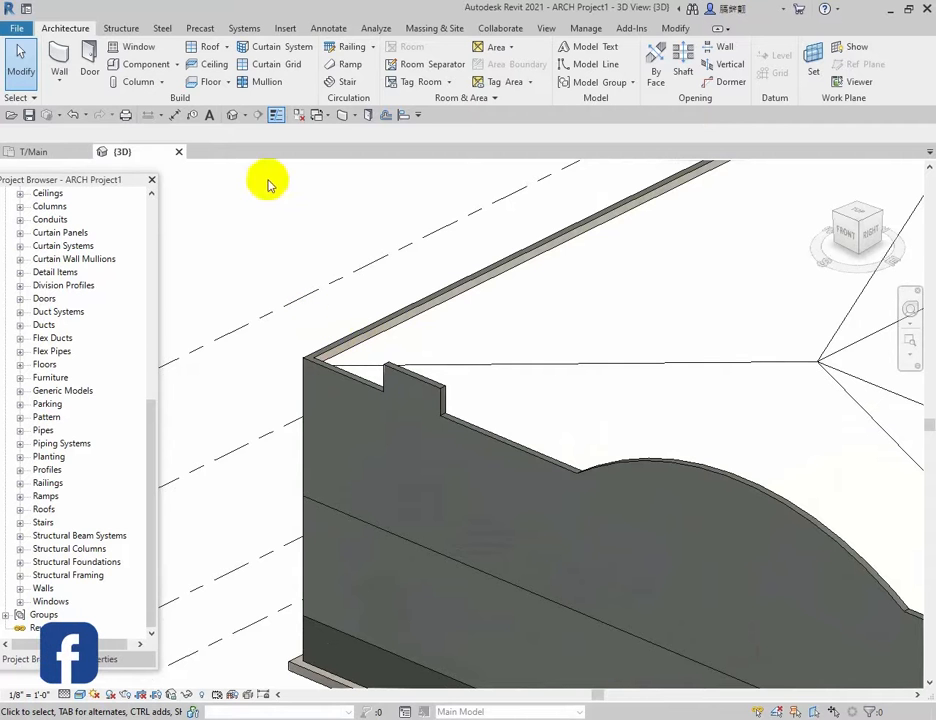
click(177, 64)
click(162, 120)
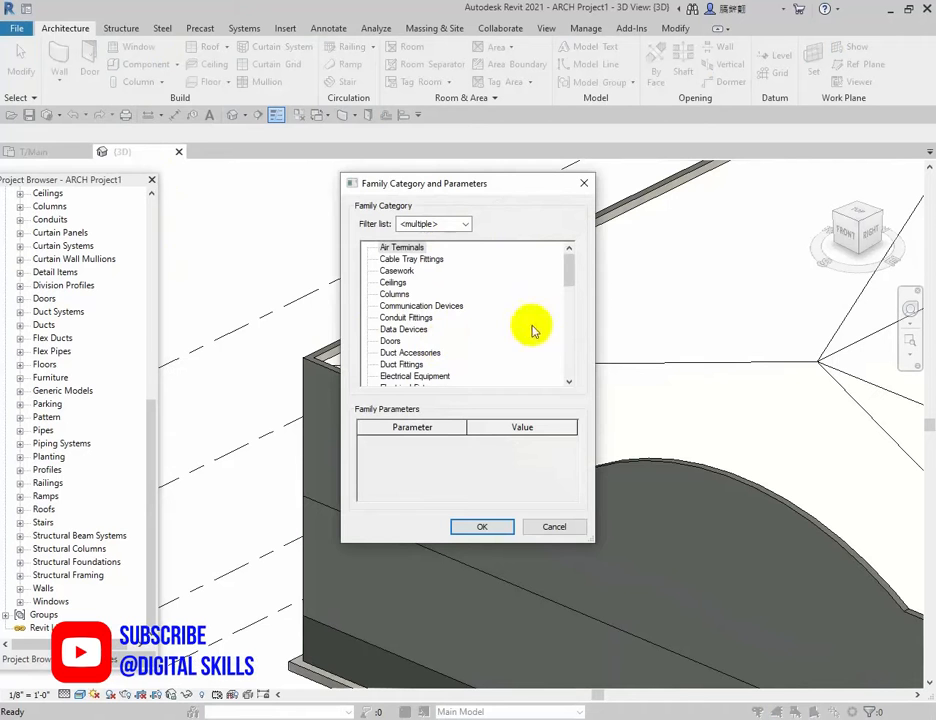
drag(570, 285, 568, 372)
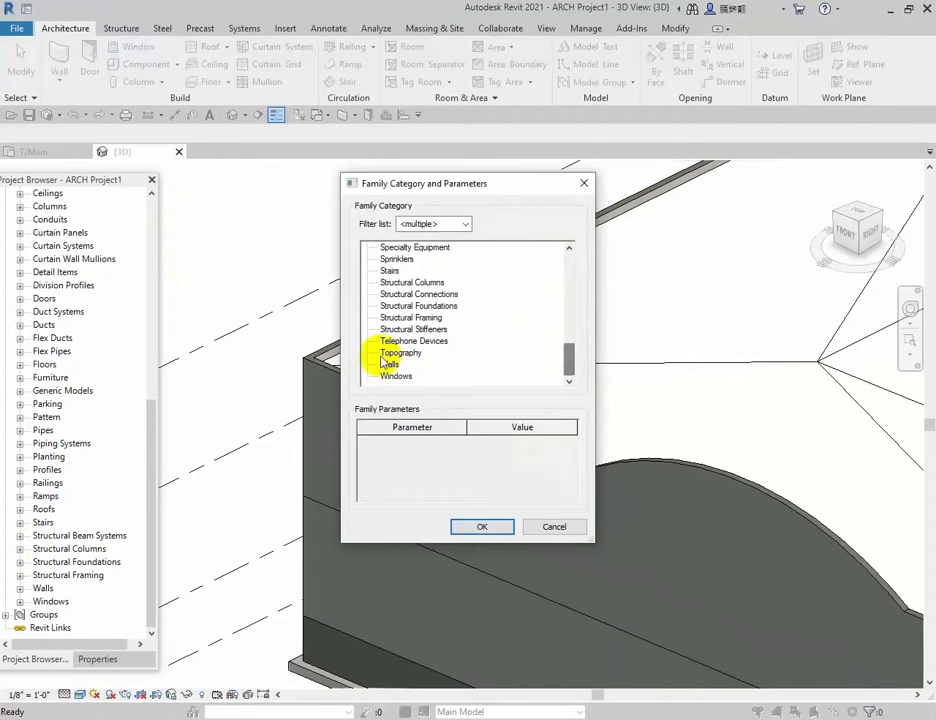
click(411, 362)
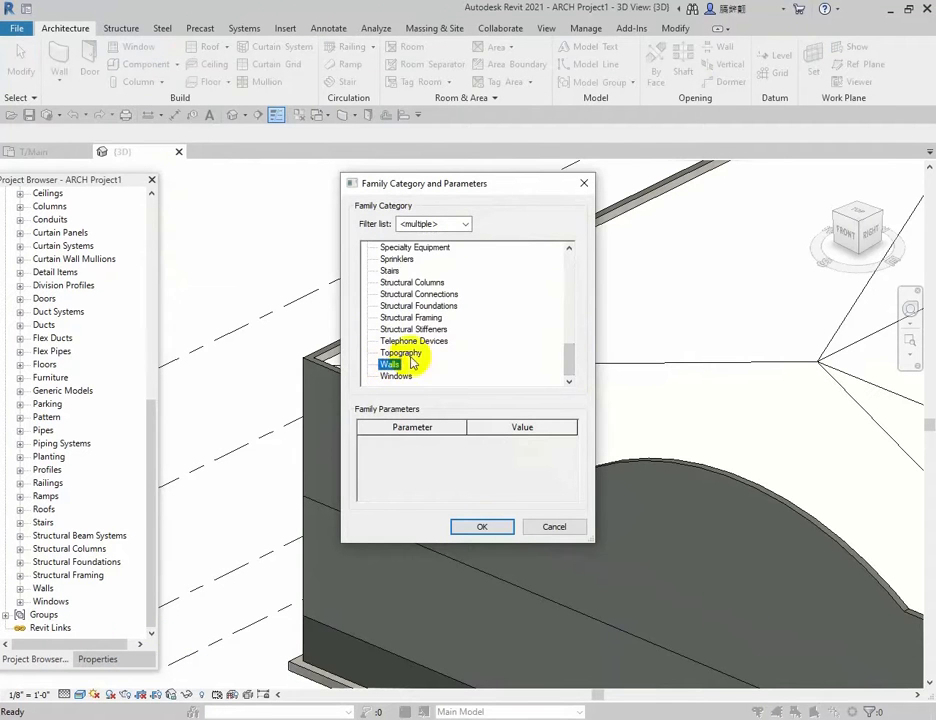
click(482, 527)
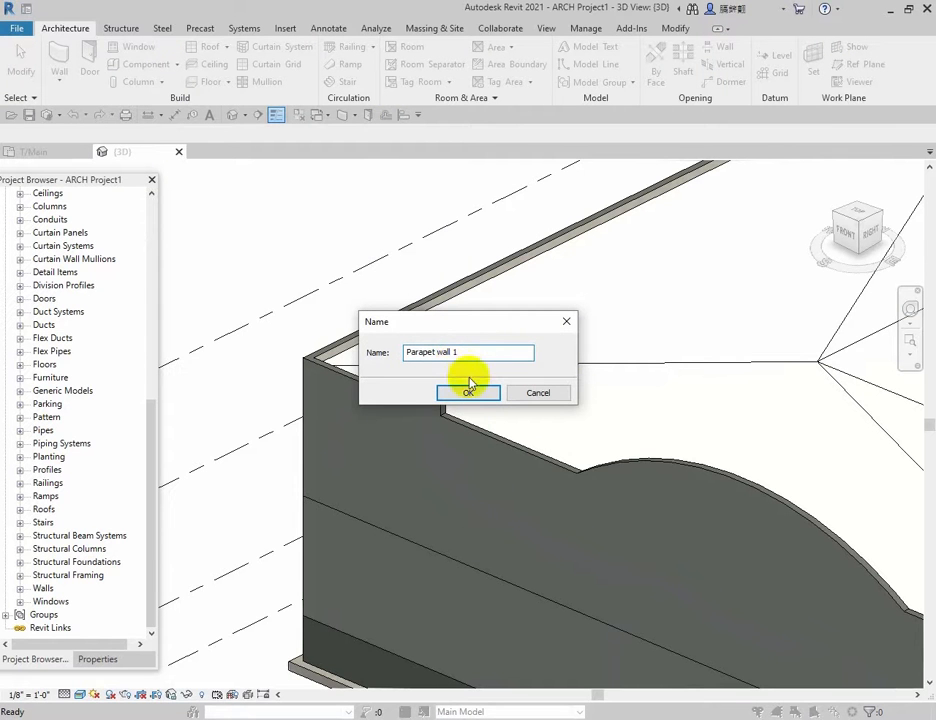
click(469, 391)
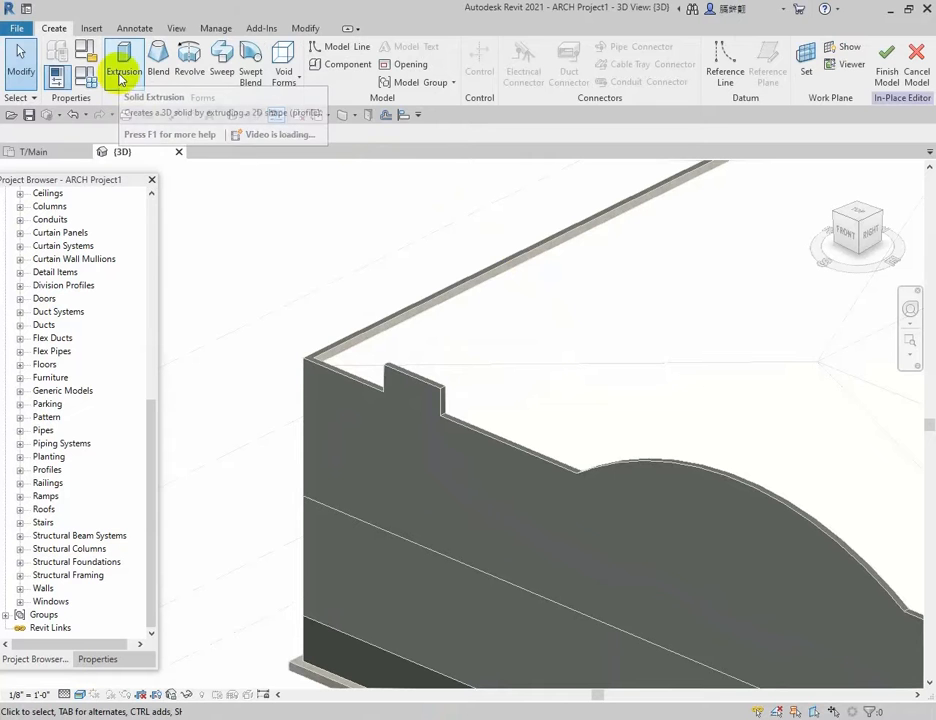
Start a sweep with a picked path along the left wall's outer top edge and the front wall's top edges around the left-hand parapet step.
click(219, 56)
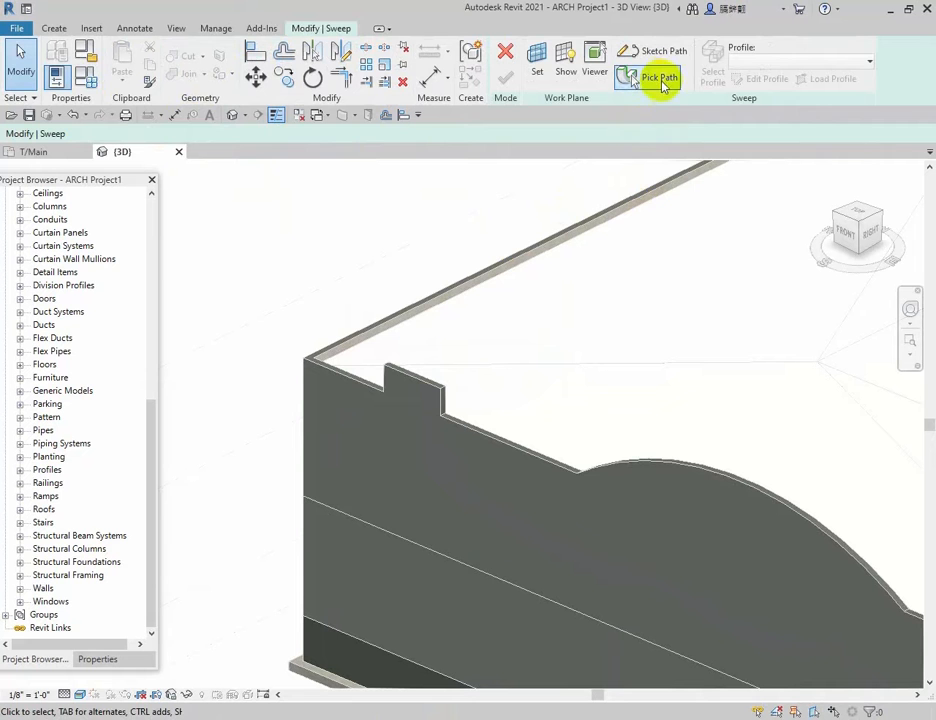
click(655, 78)
click(545, 88)
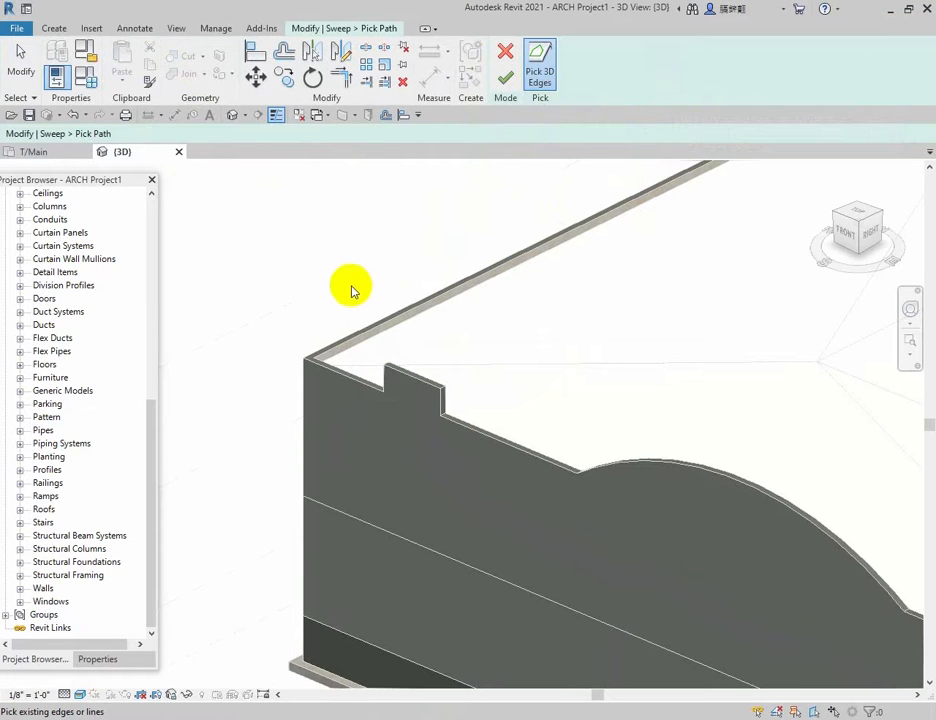
click(352, 335)
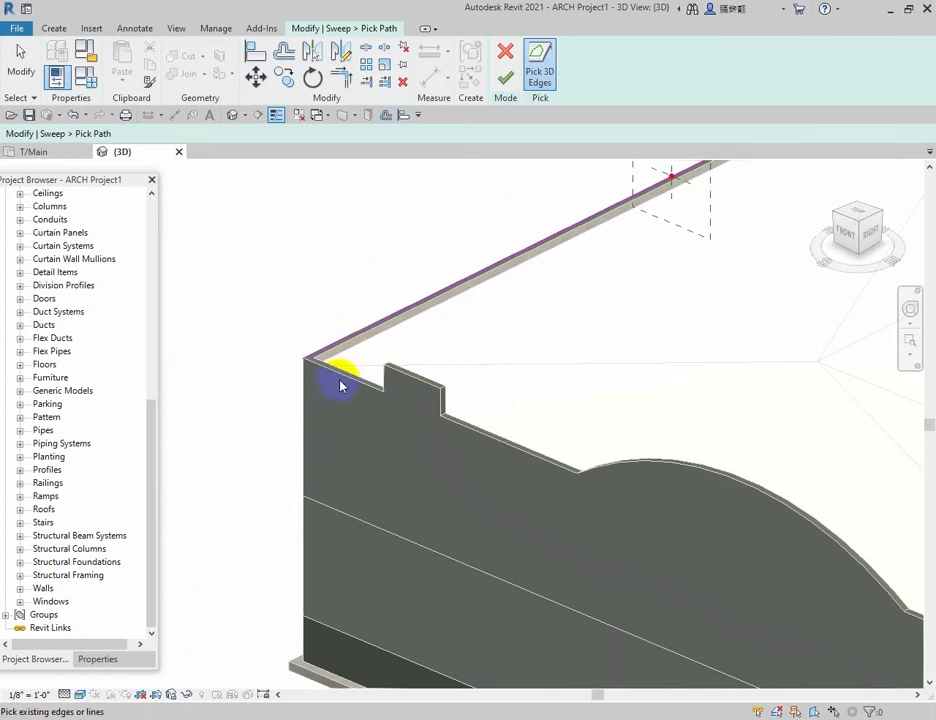
click(335, 375)
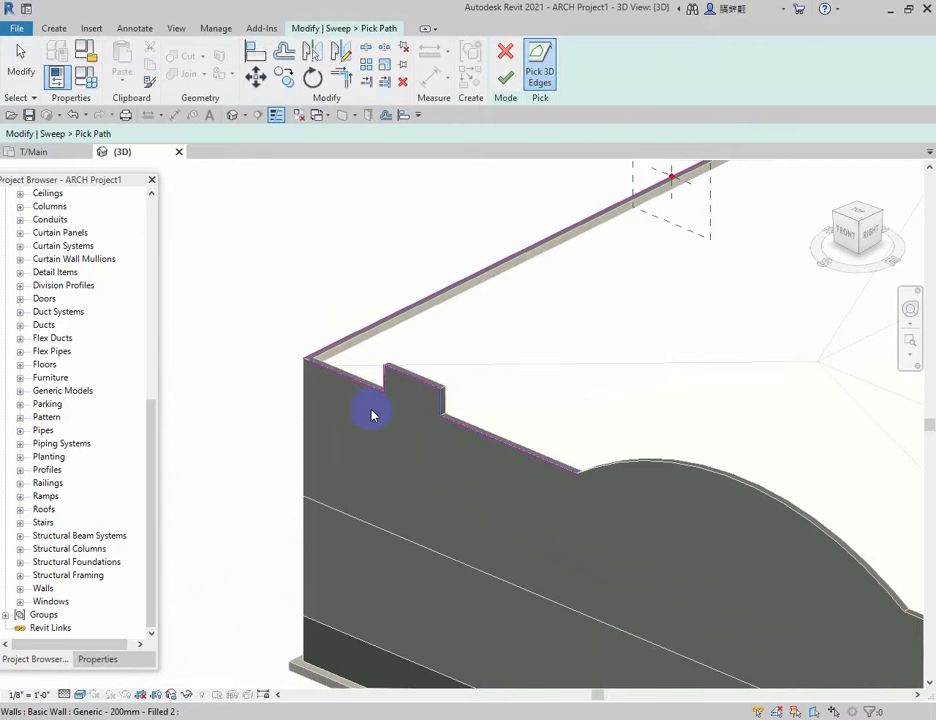
Continue the sweep path along the arch, the right-hand parapet step, and the right side wall's outer top edge.
scroll(349, 412, down, 3)
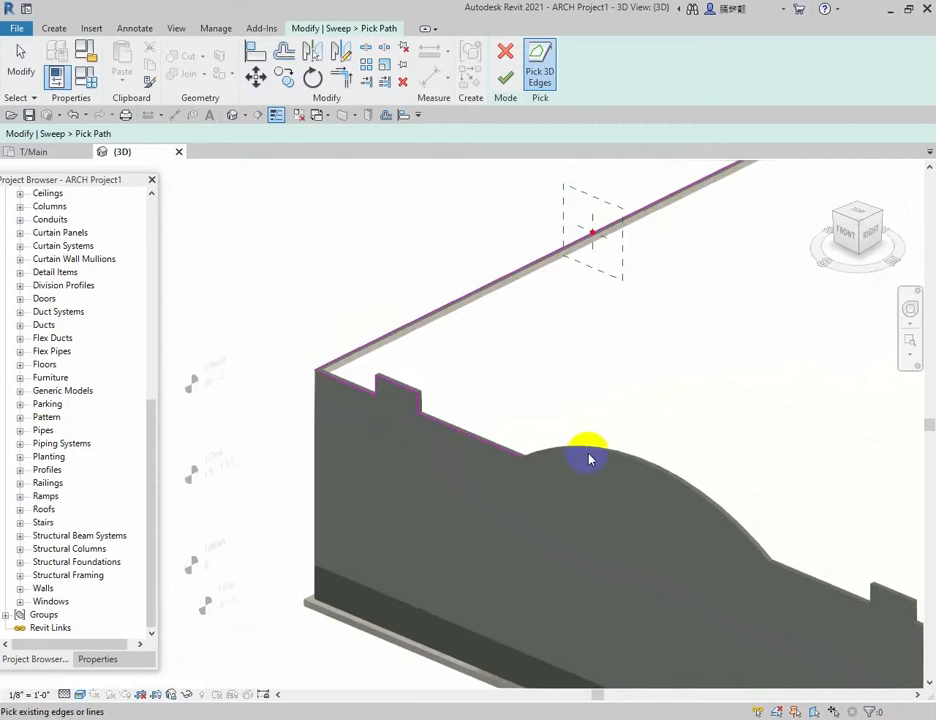
scroll(438, 406, down, 3)
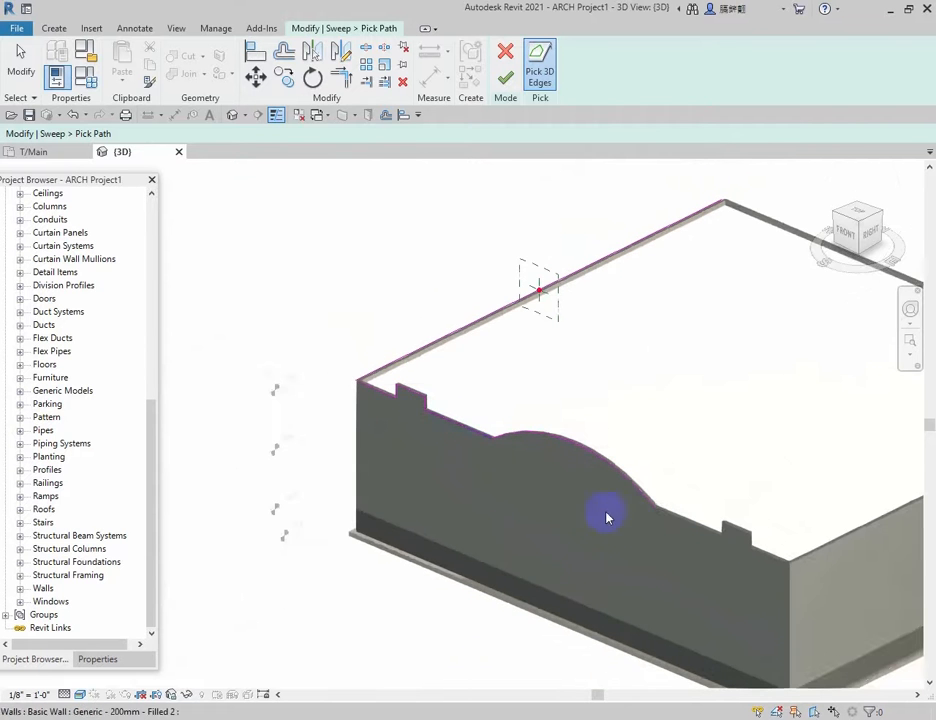
scroll(562, 490, down, 2)
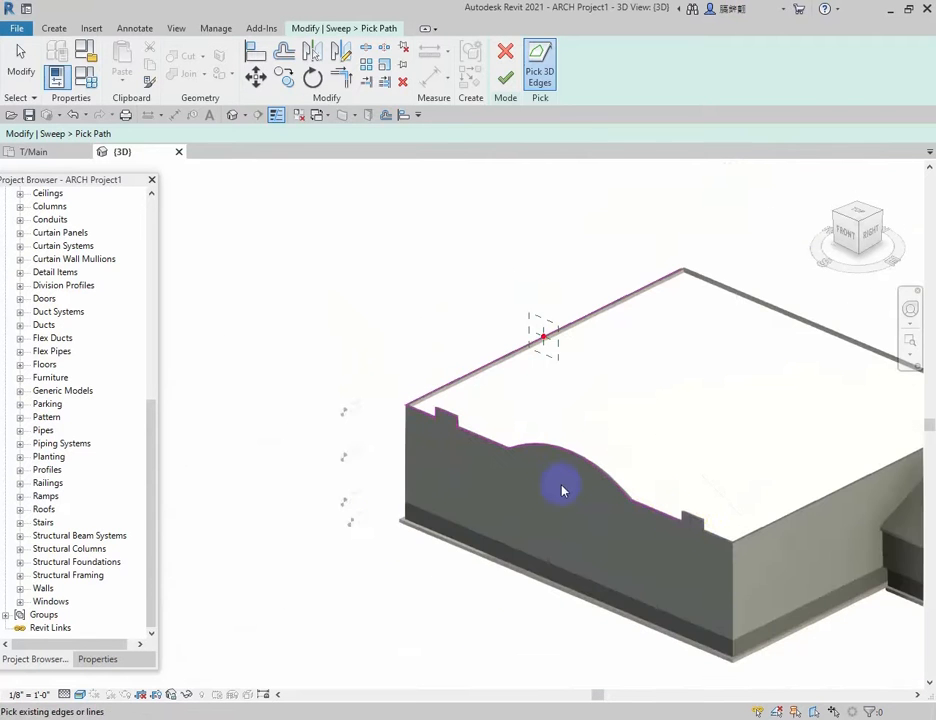
scroll(695, 518, up, 3)
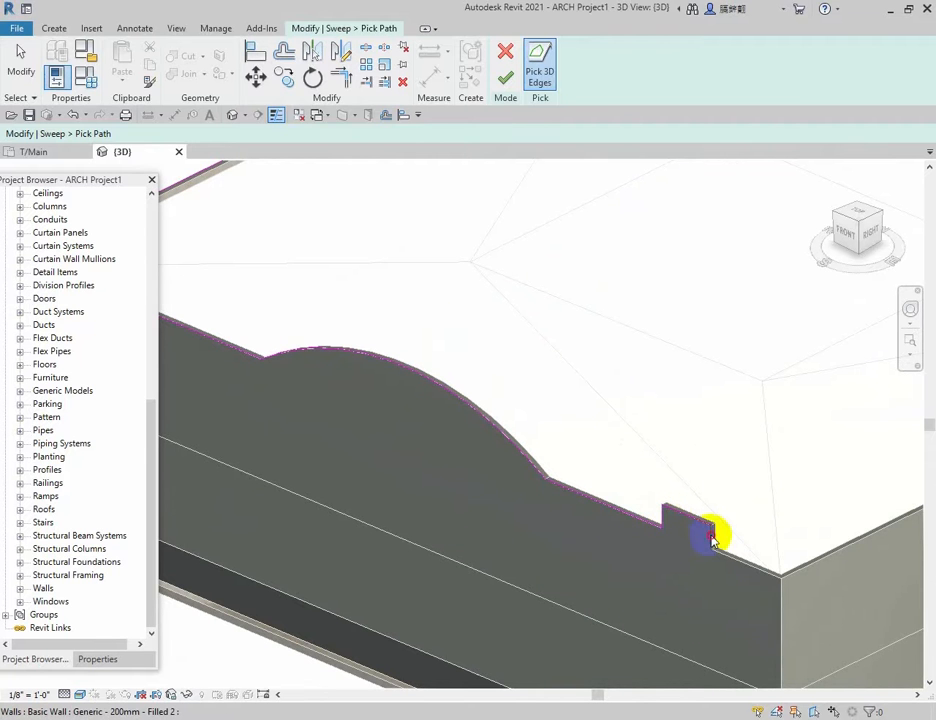
scroll(643, 539, down, 3)
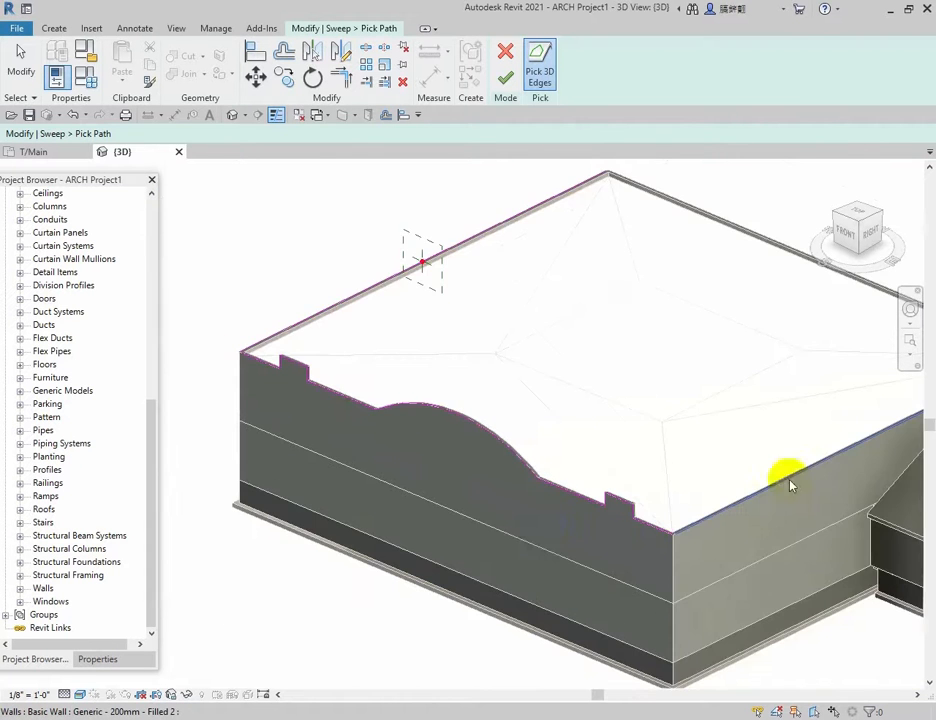
scroll(518, 510, down, 3)
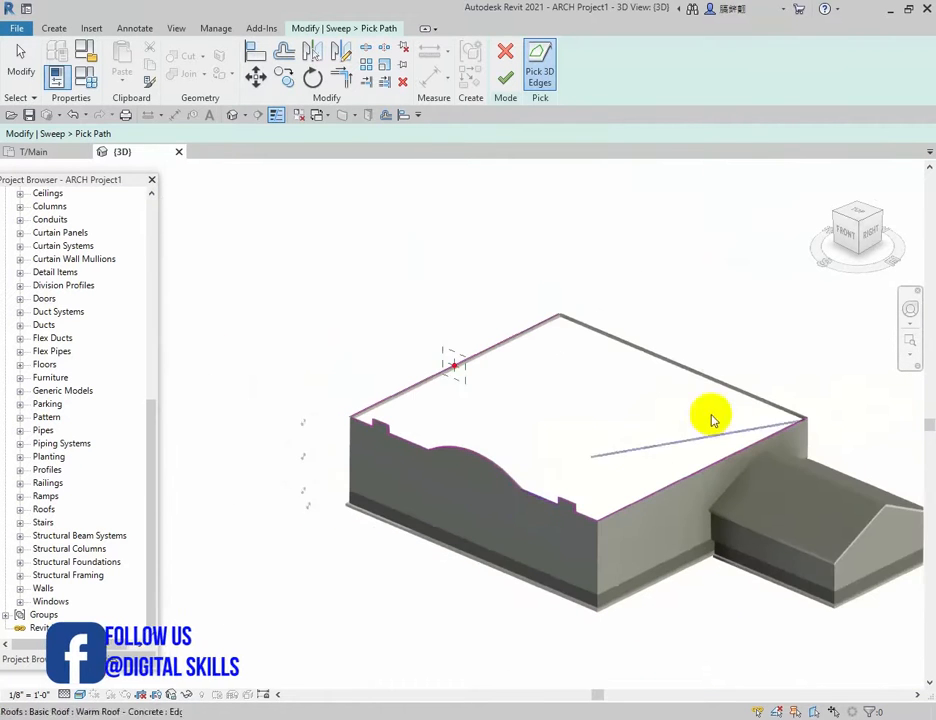
Add the rear wall's outer top edge to the sweep path, undoing the mistaken edge pick first.
scroll(766, 398, up, 5)
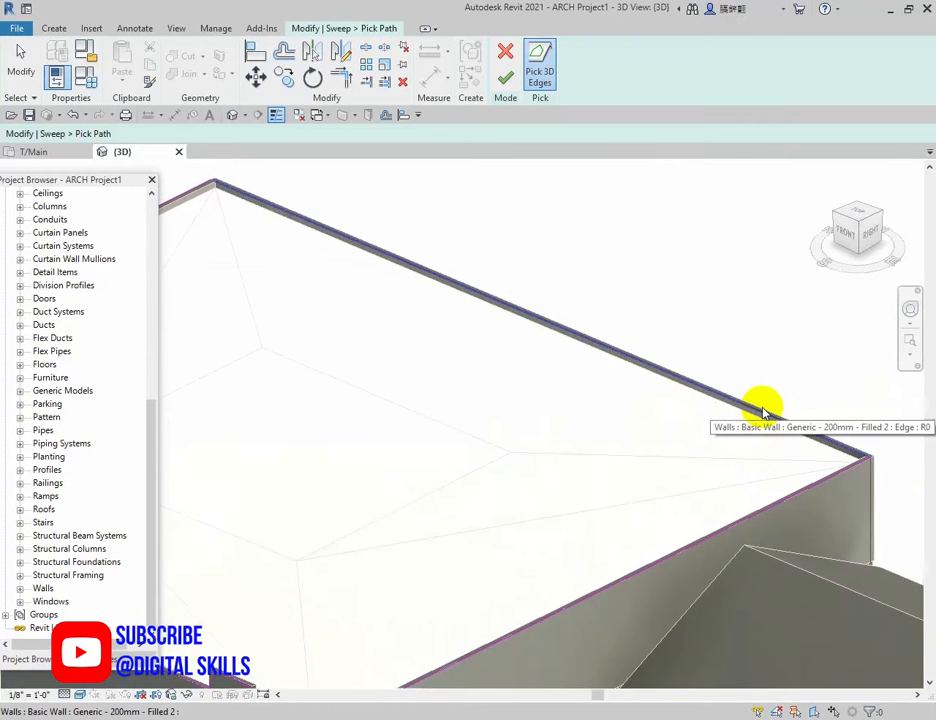
click(764, 410)
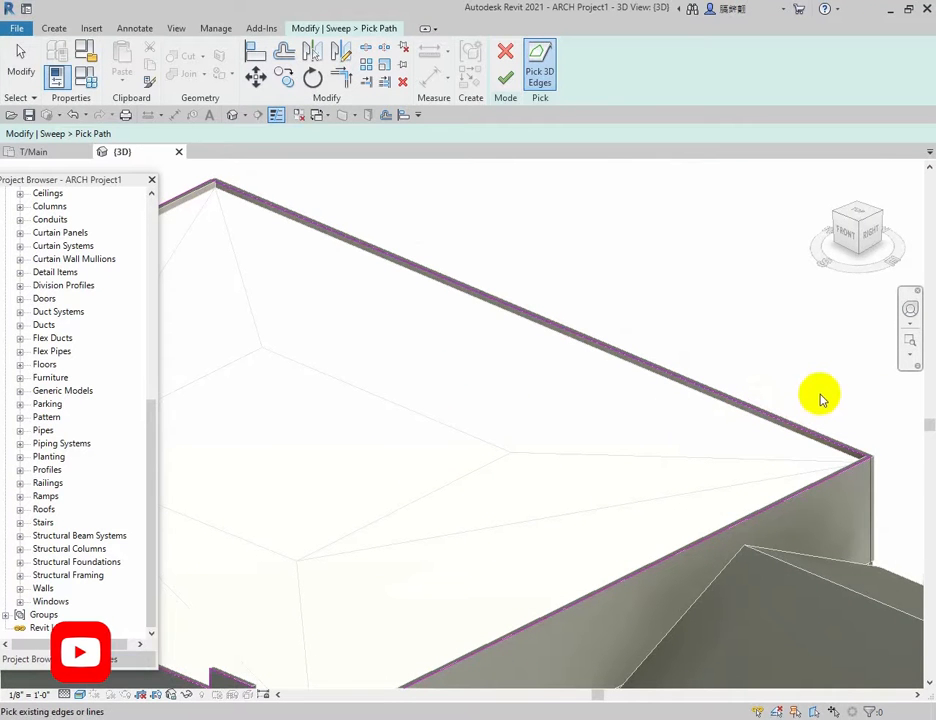
key(Escape)
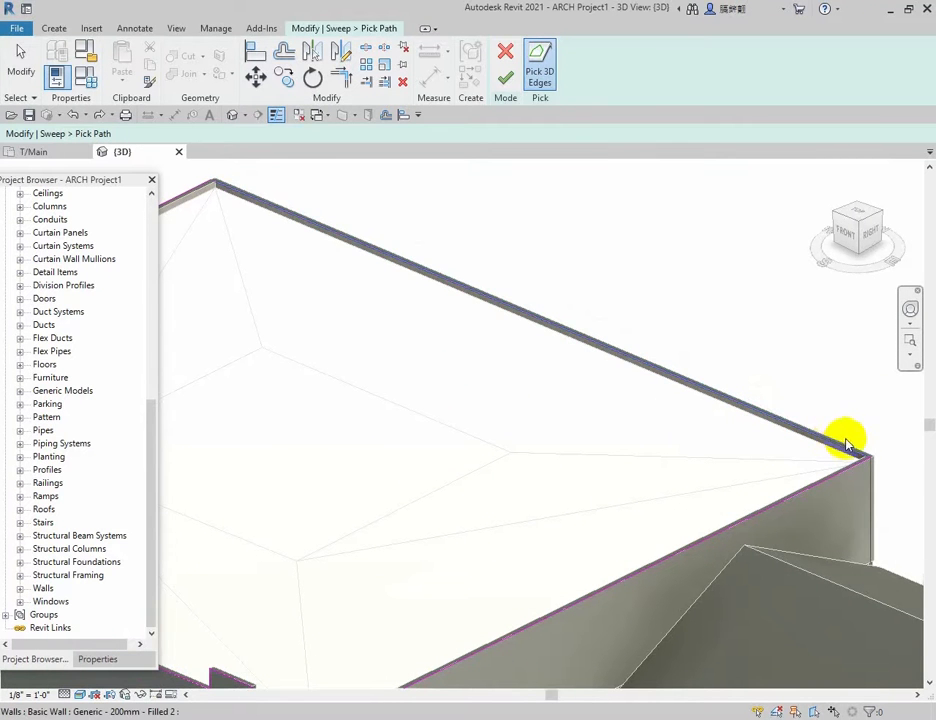
click(846, 445)
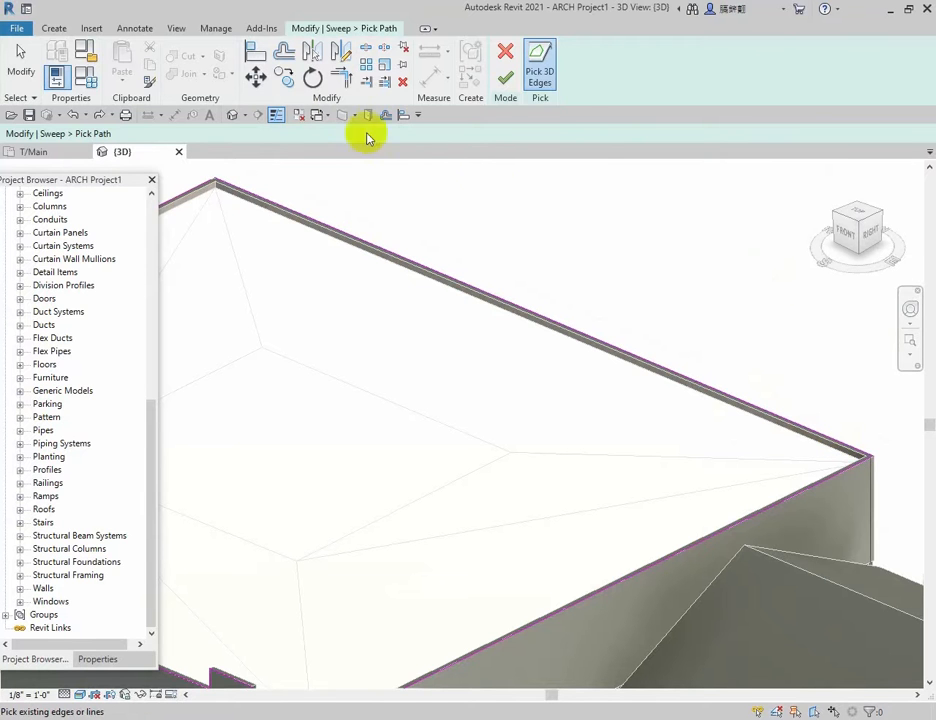
Trim the sweep path lines into corners at the rear and front ends of the right side wall.
click(341, 78)
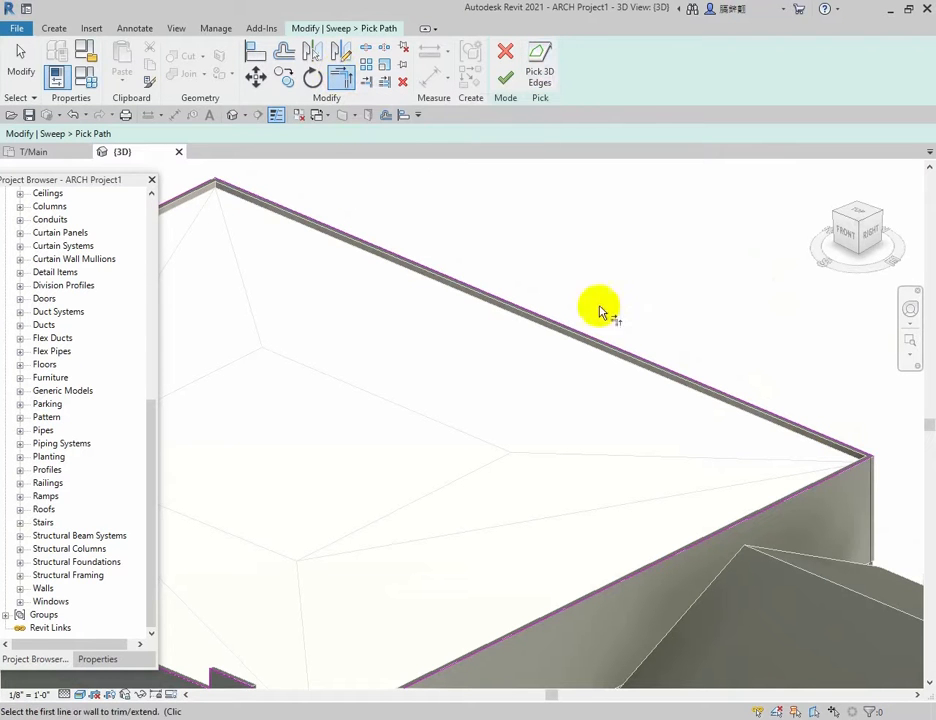
click(853, 455)
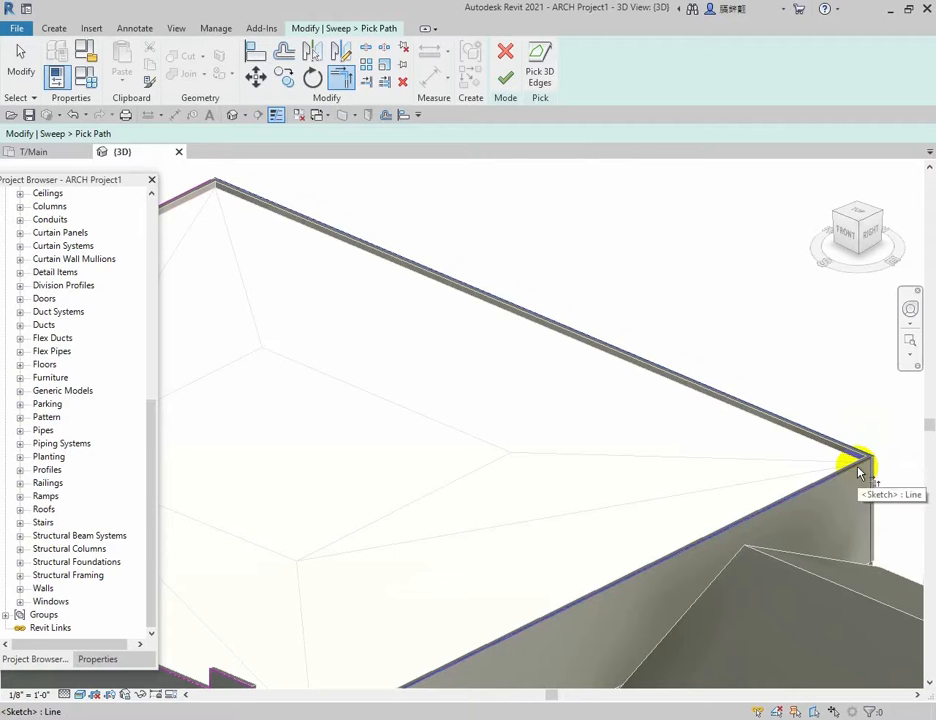
click(858, 472)
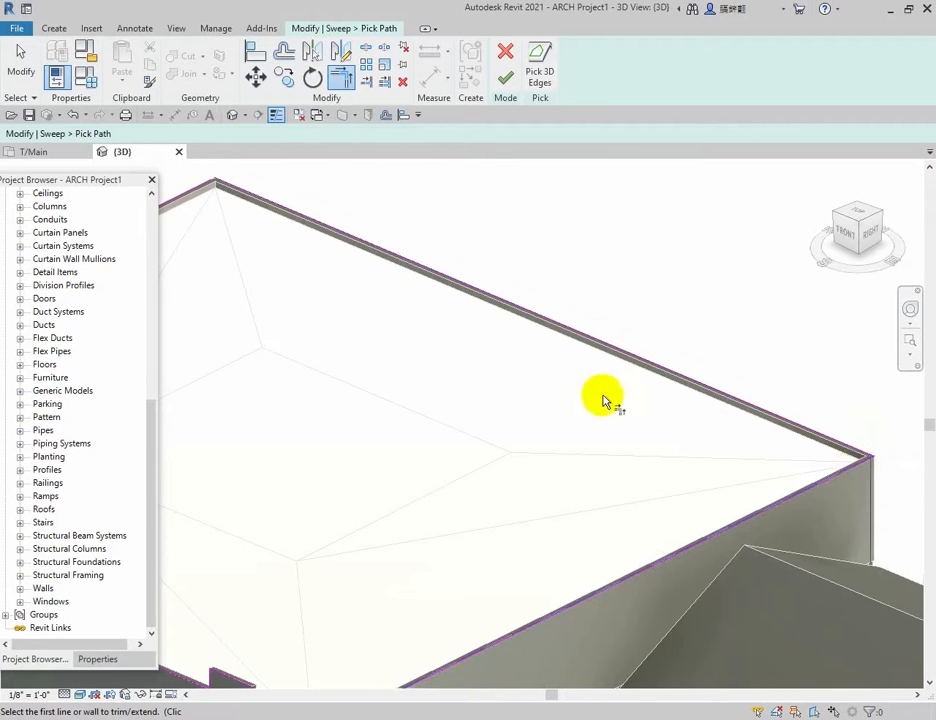
scroll(633, 402, down, 2)
scroll(495, 549, down, 3)
scroll(490, 551, up, 5)
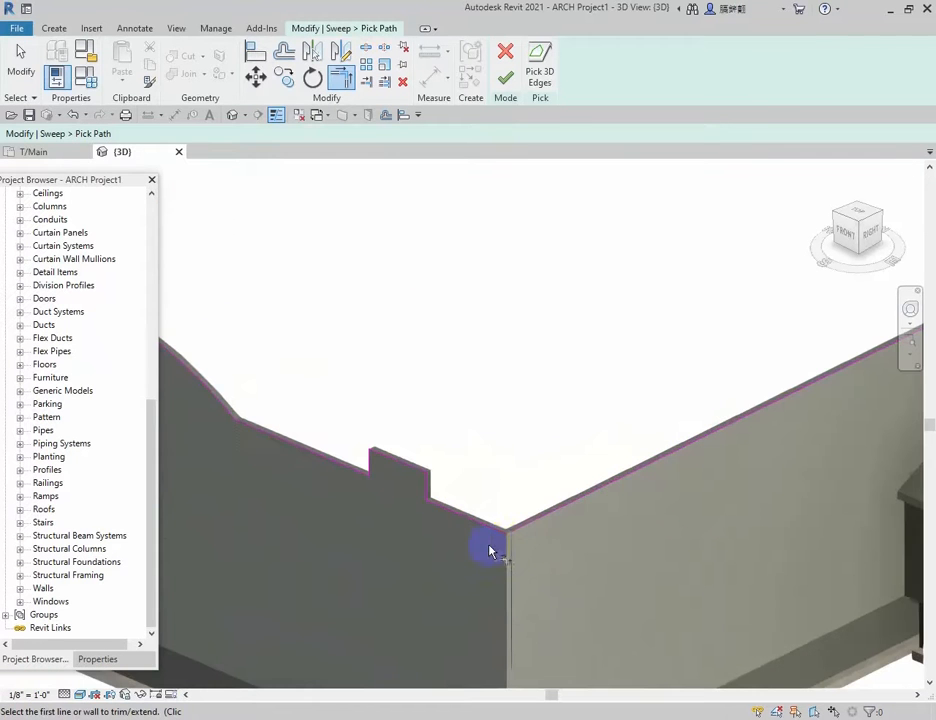
click(518, 524)
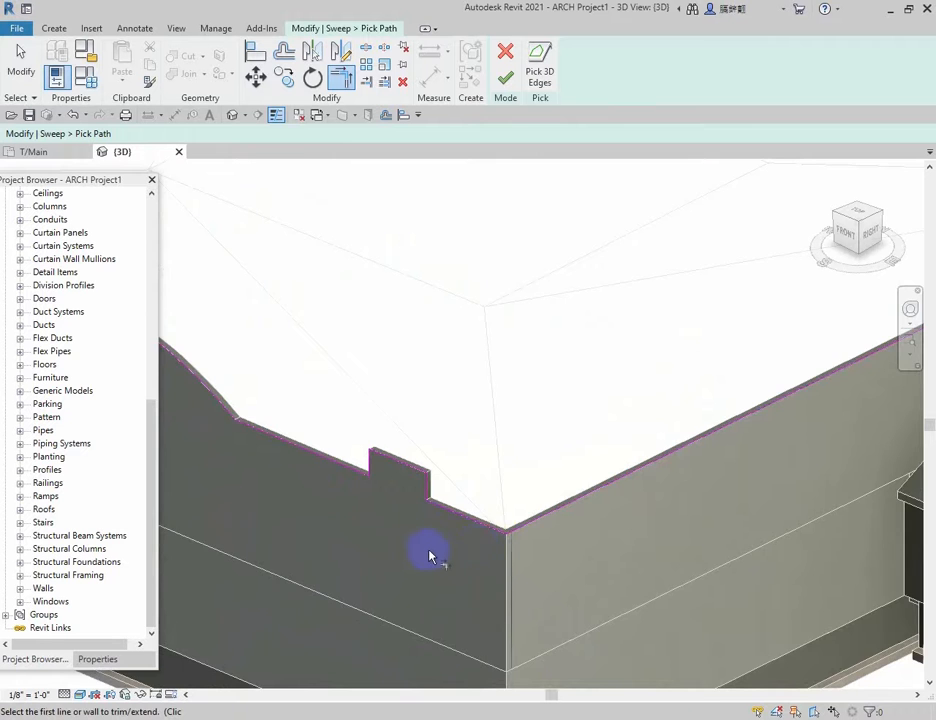
Inspect the path's front-left corner and trim the left and rear wall path lines into a corner where they meet.
scroll(436, 553, down, 2)
scroll(345, 513, down, 4)
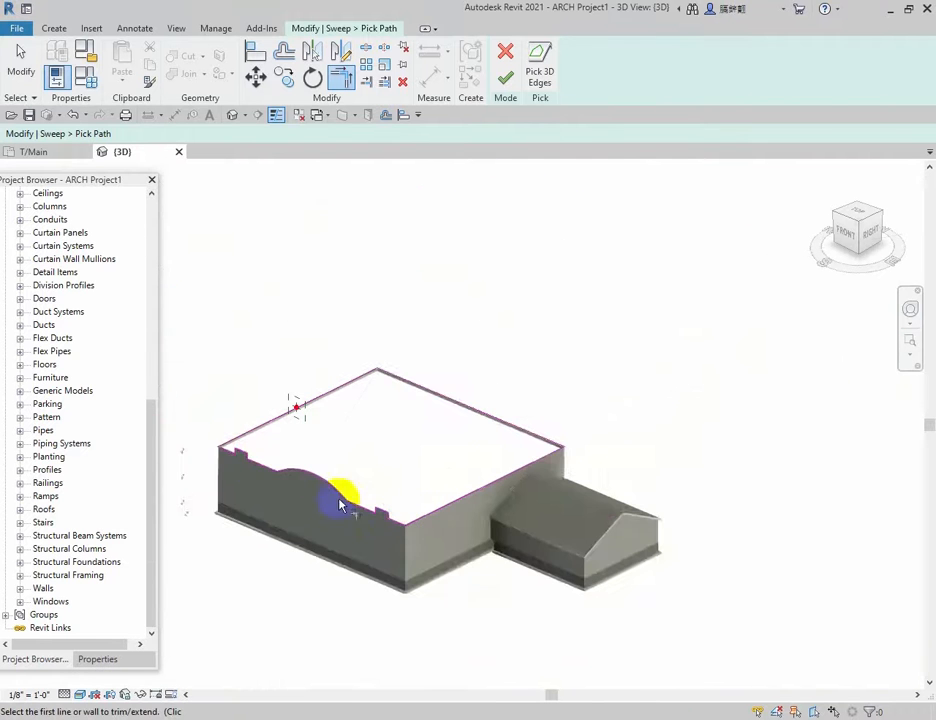
scroll(220, 447, up, 5)
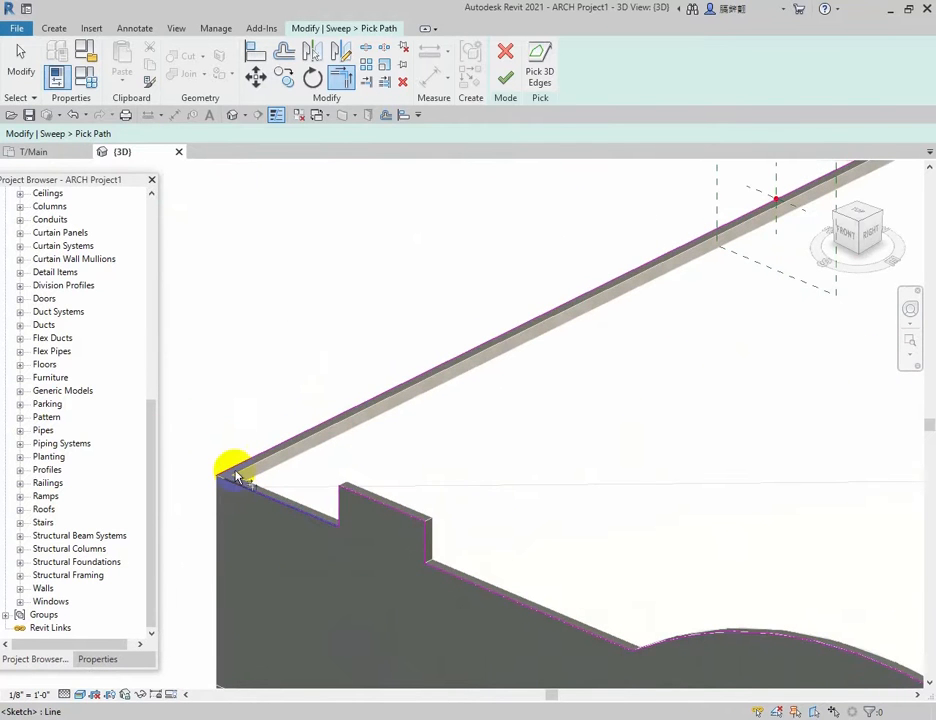
scroll(215, 470, down, 5)
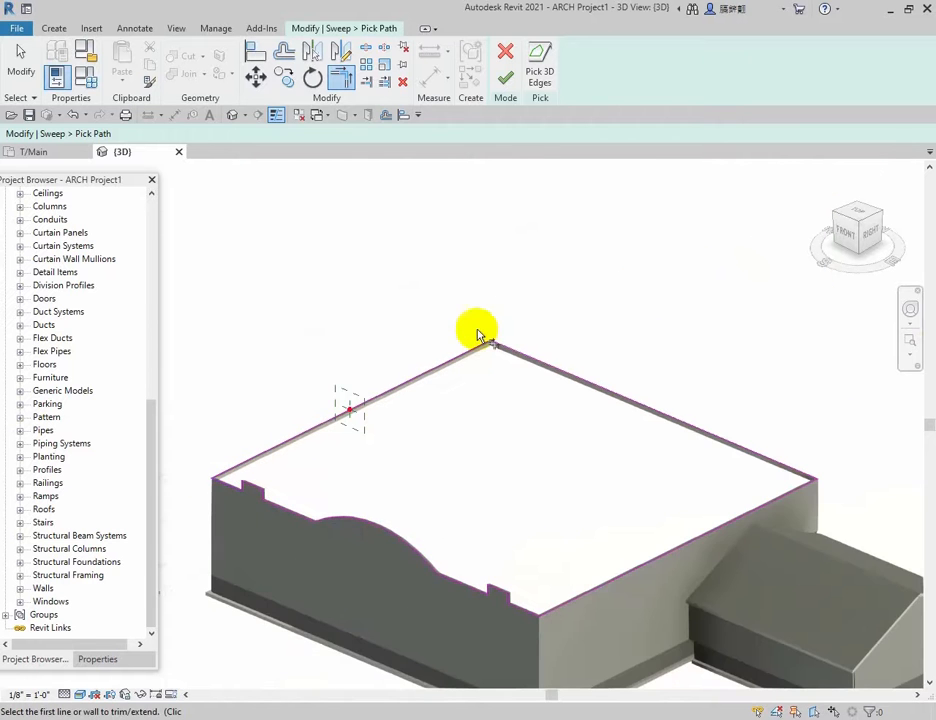
scroll(477, 337, up, 5)
click(538, 398)
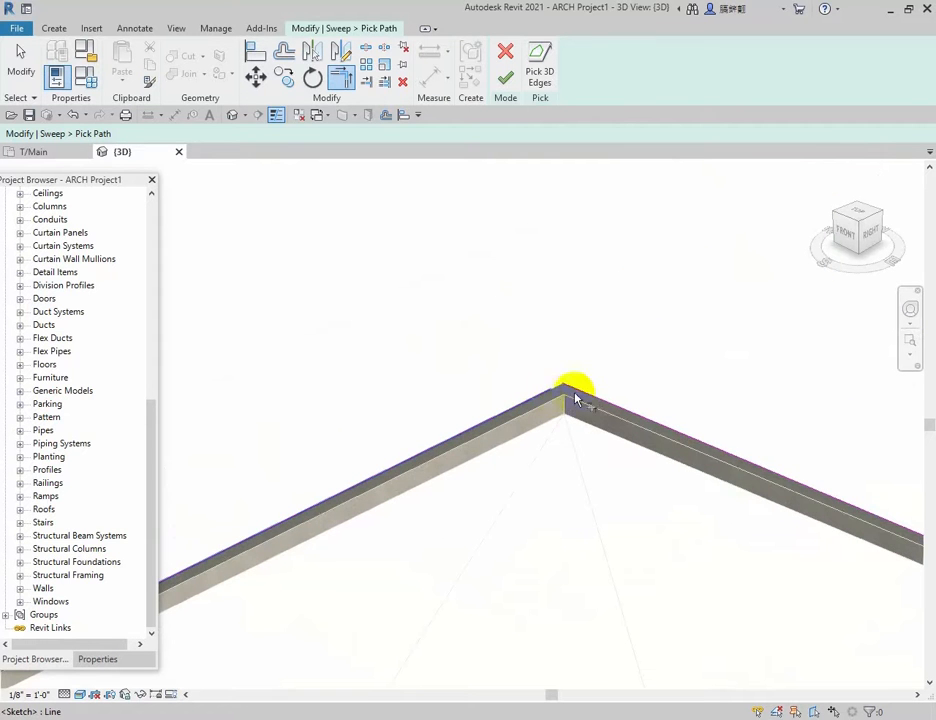
click(587, 394)
scroll(464, 370, down, 5)
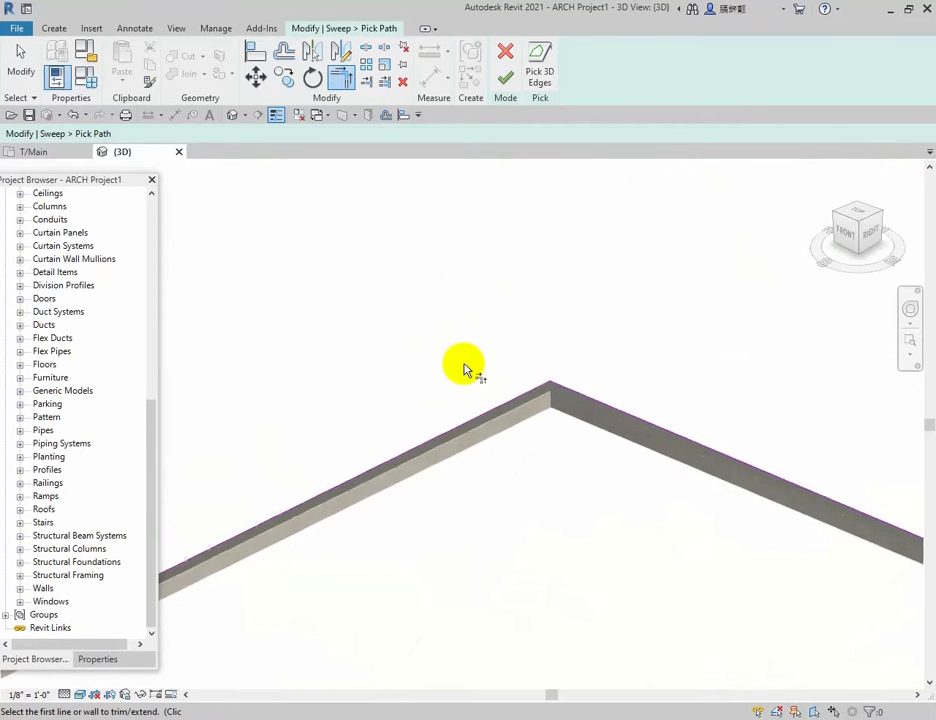
scroll(563, 392, down, 5)
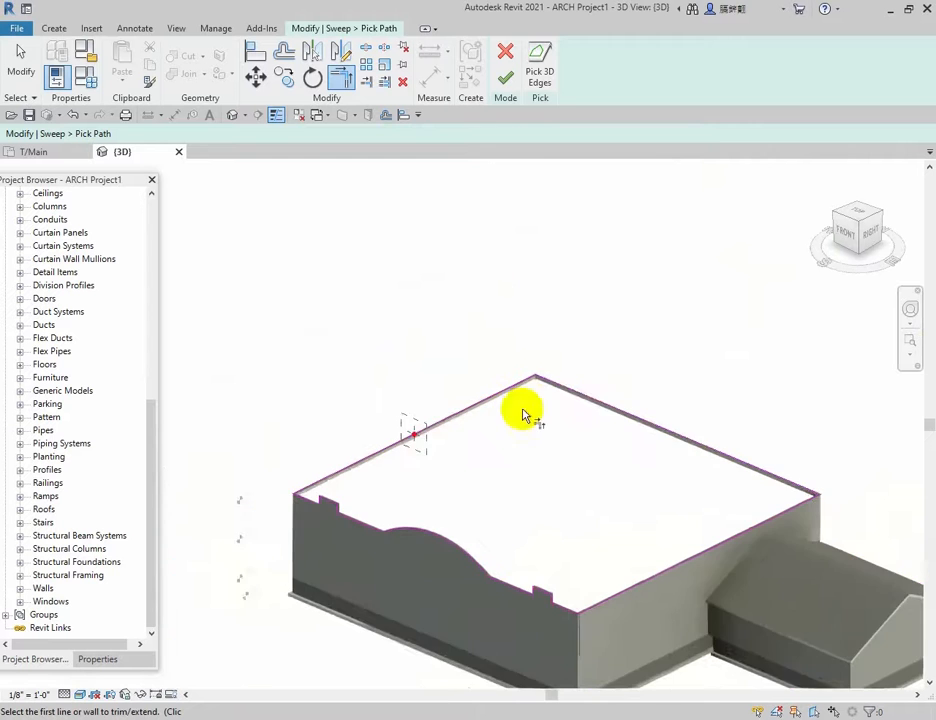
Finish the sweep path, turn the view to the front, and open the sweep profile for sketching.
click(507, 83)
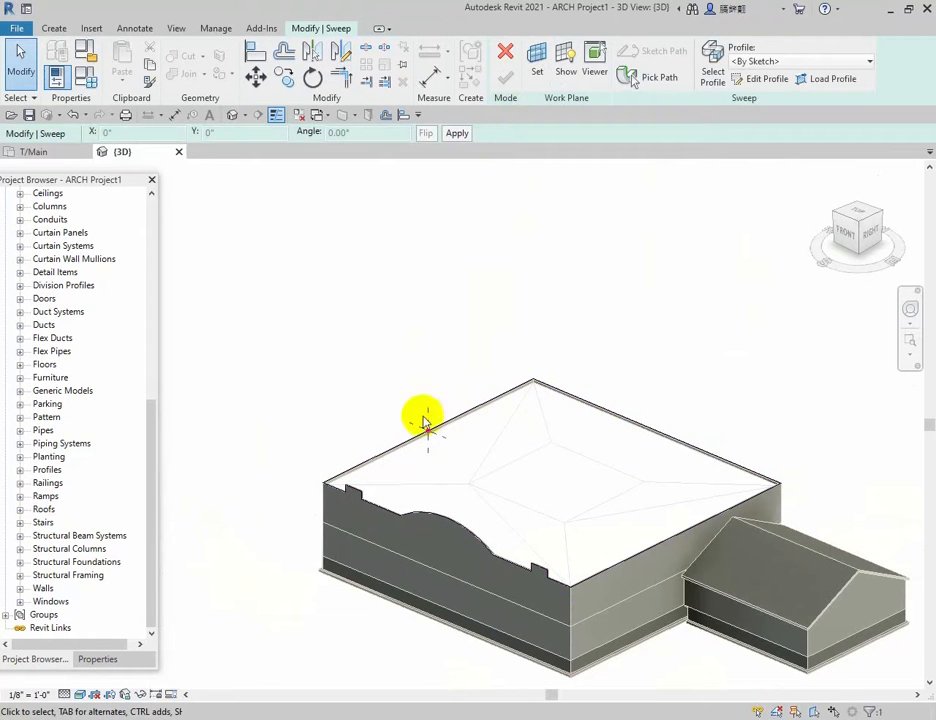
click(846, 236)
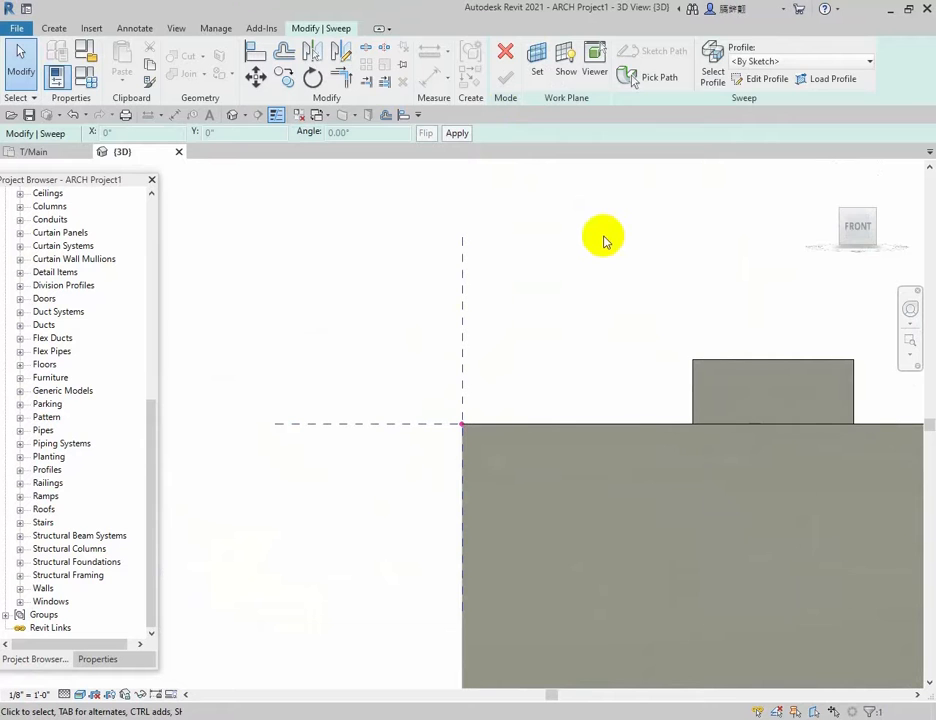
click(714, 76)
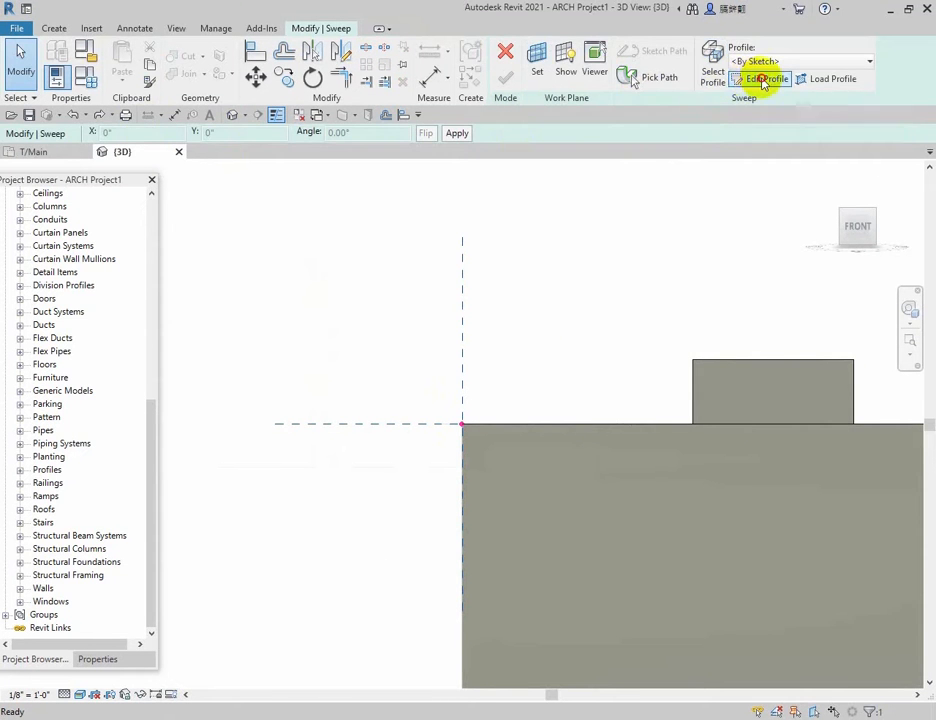
click(762, 81)
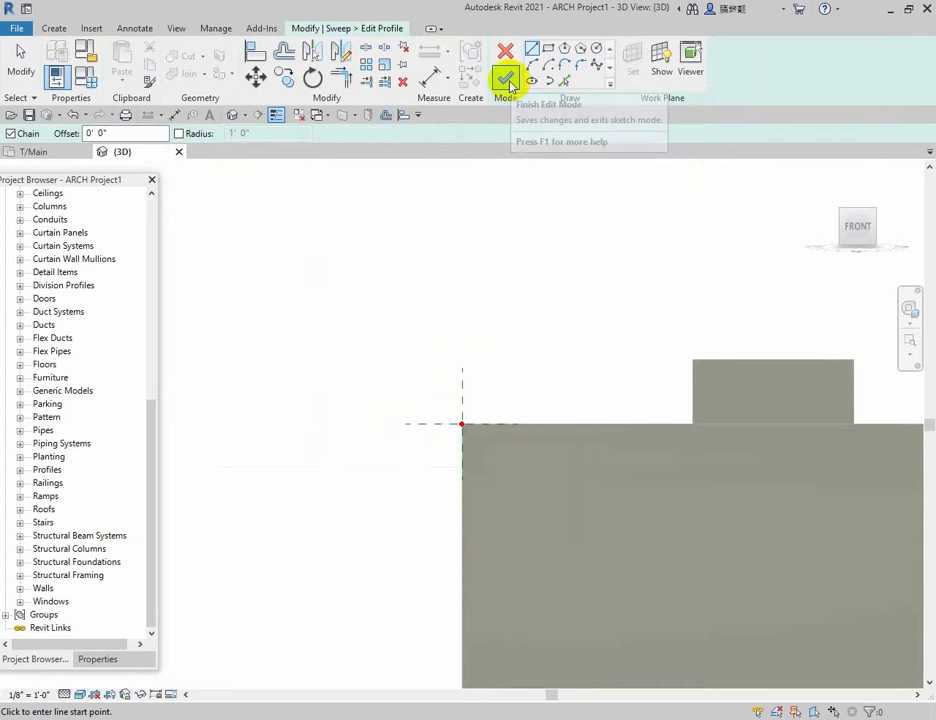
Switch to wireframe display and sketch the profile's outer end: 1 3/4" outward from the path point, 1 1/4" up, and 1 3/4" back.
click(533, 51)
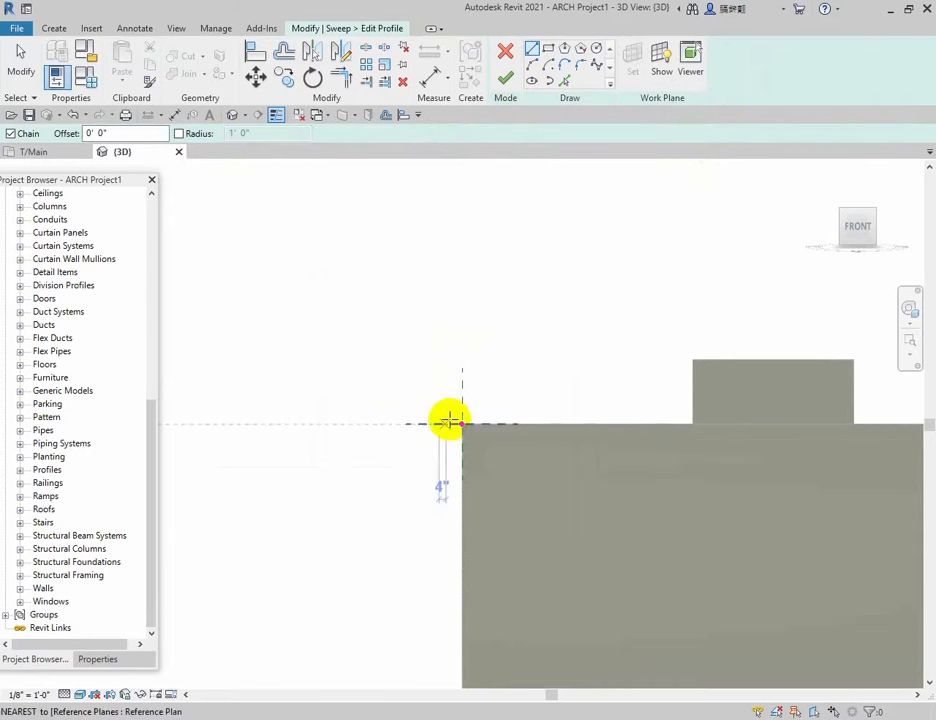
click(79, 695)
click(105, 617)
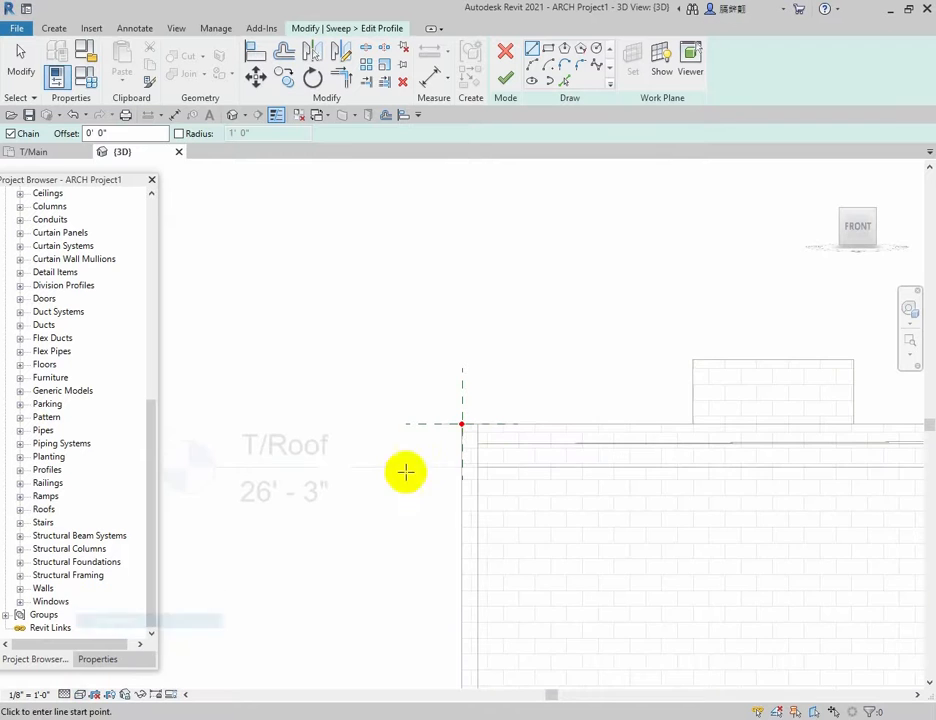
scroll(460, 439, up, 3)
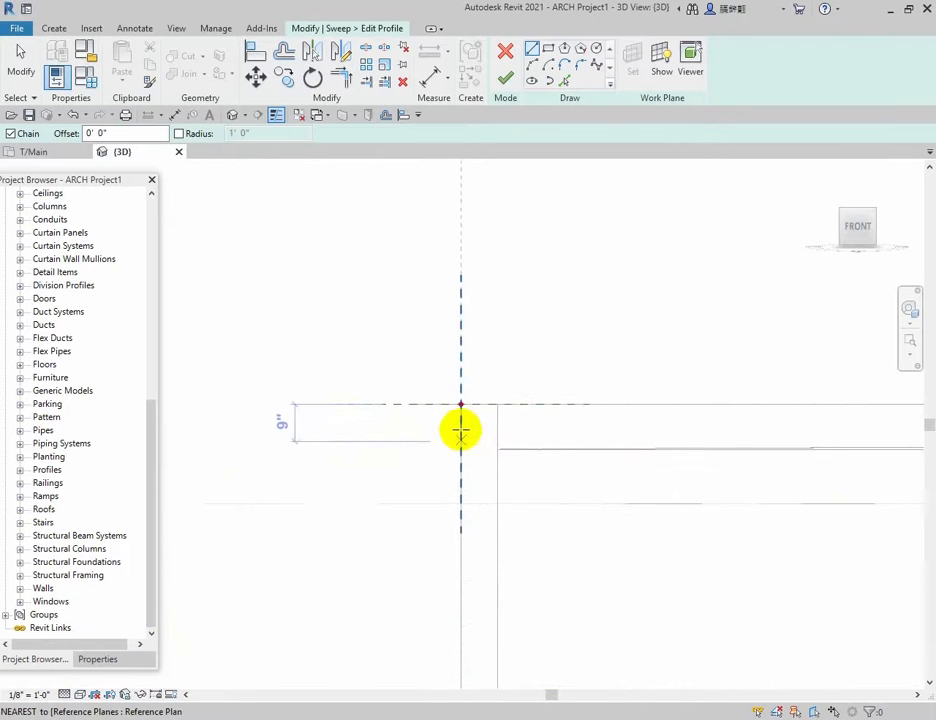
click(460, 405)
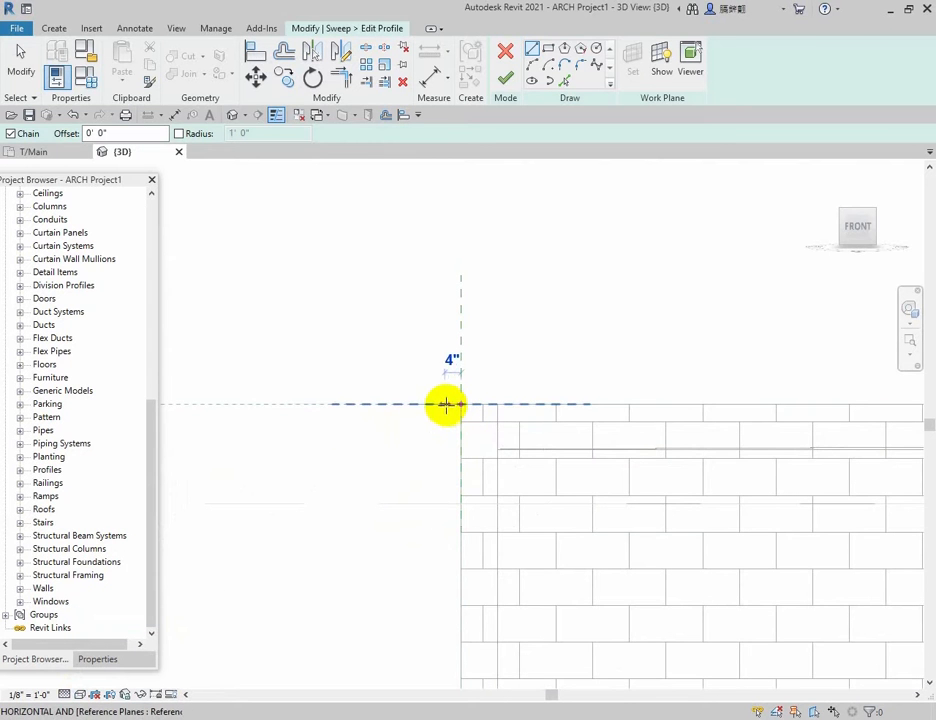
scroll(458, 404, up, 5)
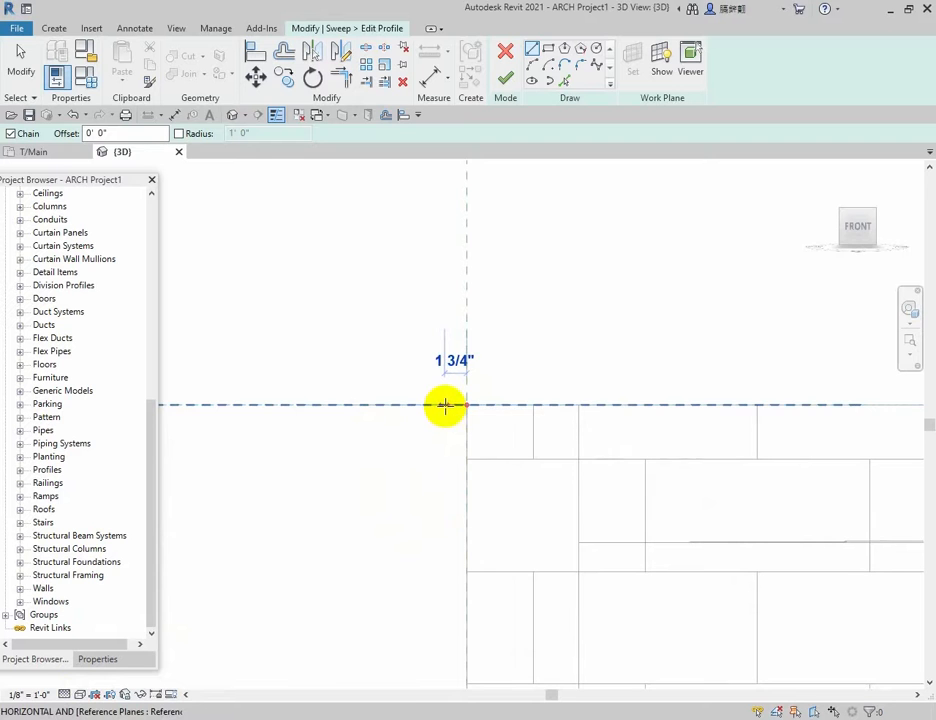
click(445, 405)
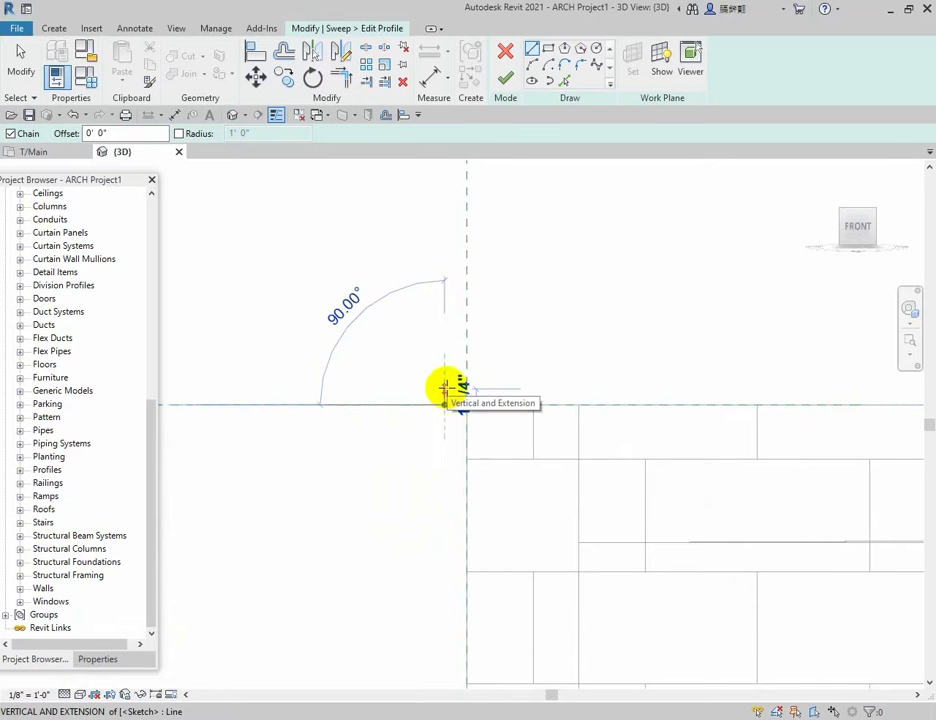
click(467, 387)
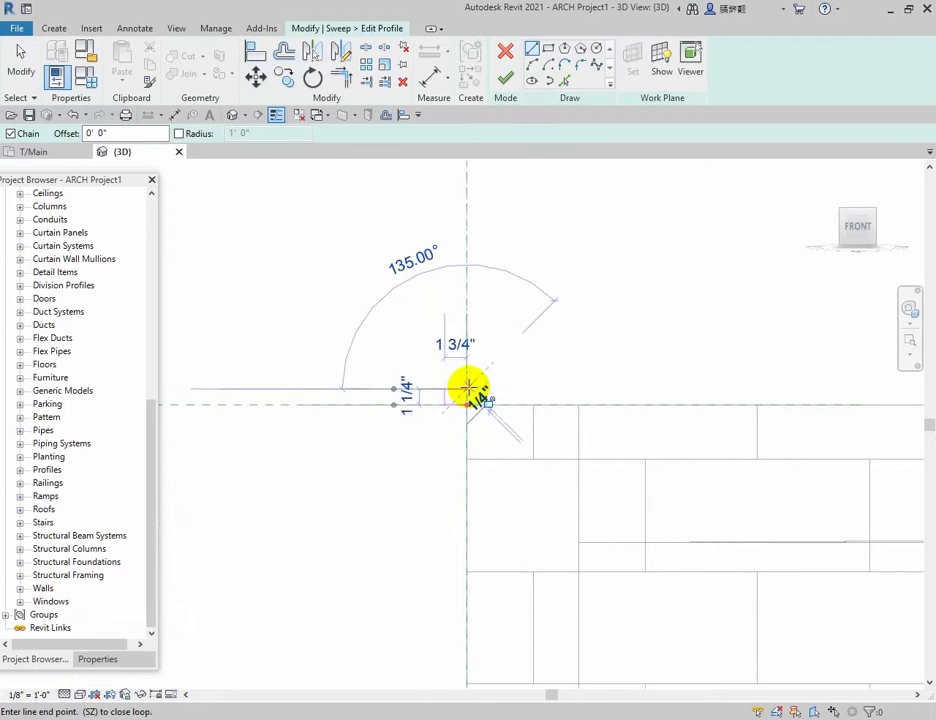
Add an upward-bulging arc about 4 3/4" wide to the profile's top, starting at the end of the short top line.
click(533, 65)
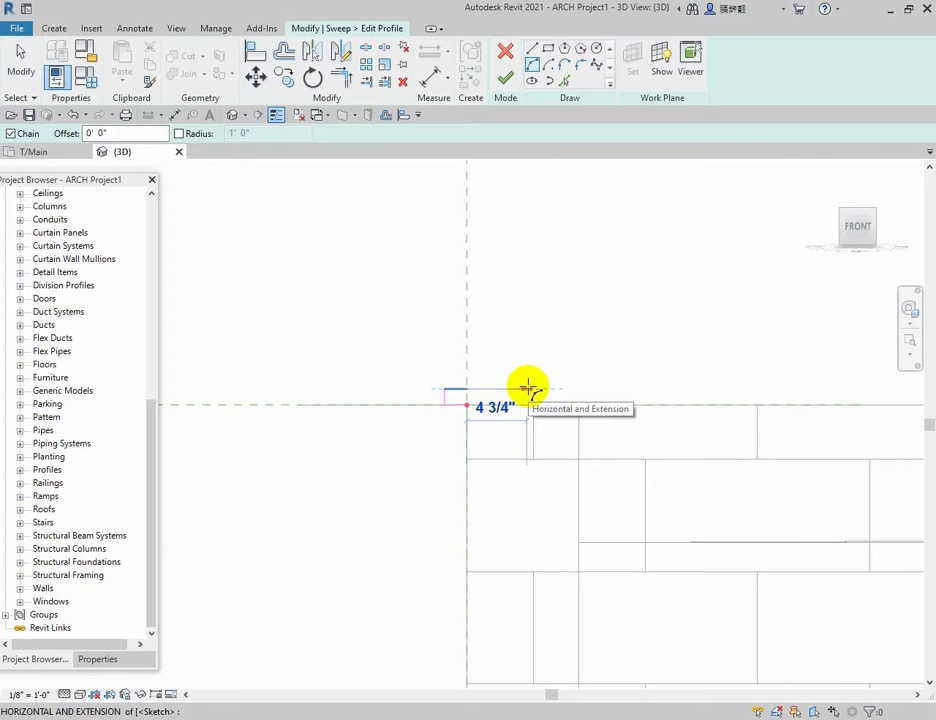
click(530, 390)
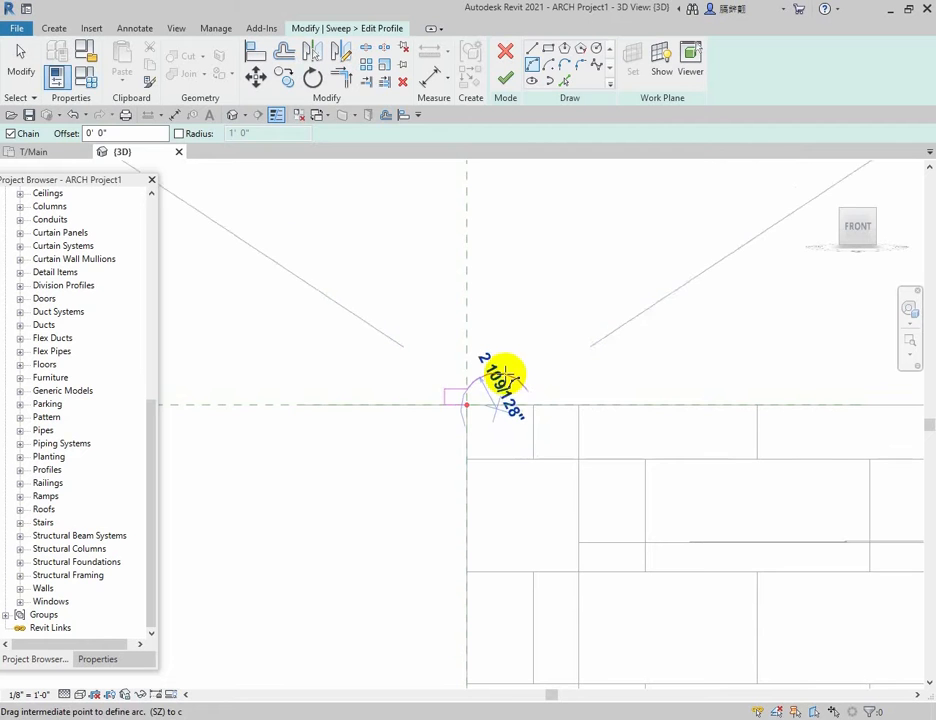
click(511, 374)
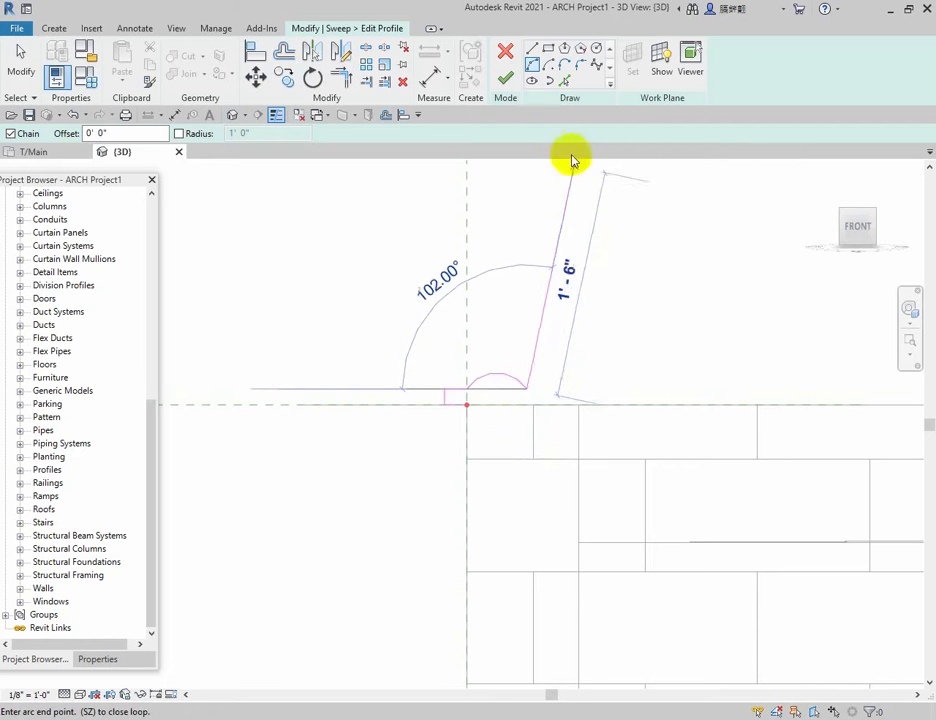
Draw the flat top line from the arc to the wall's inner face and a separate 1 1/4" vertical end line overhanging that face.
click(532, 48)
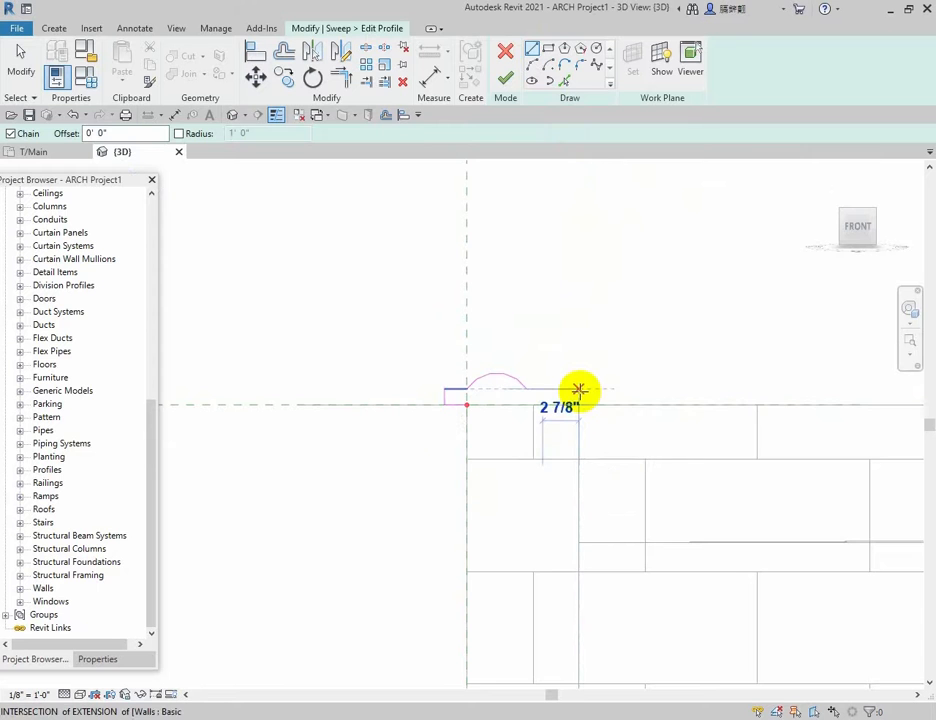
click(578, 389)
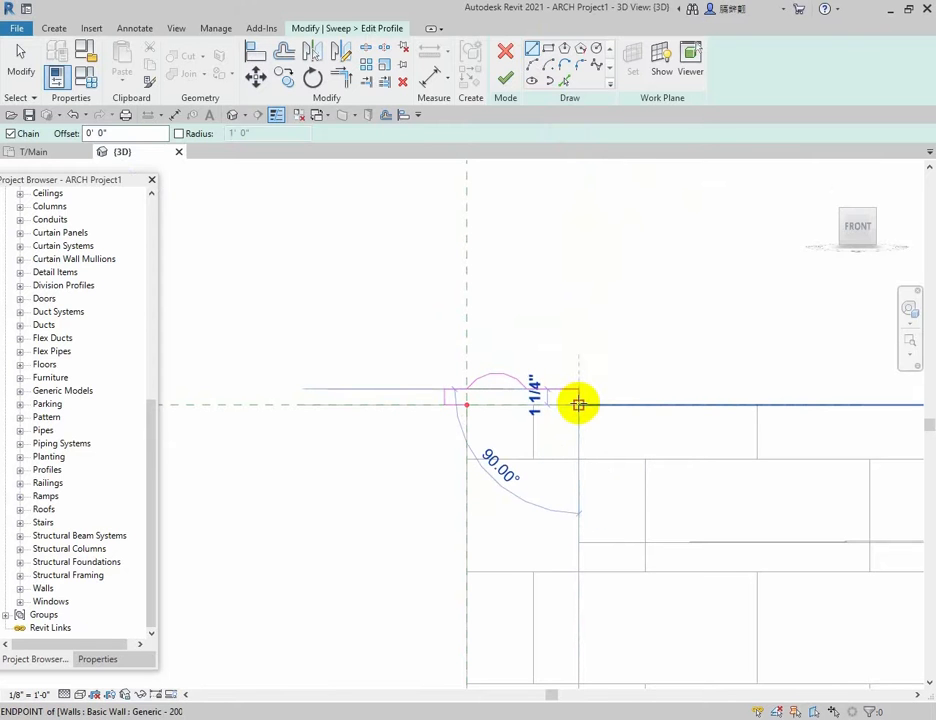
click(578, 404)
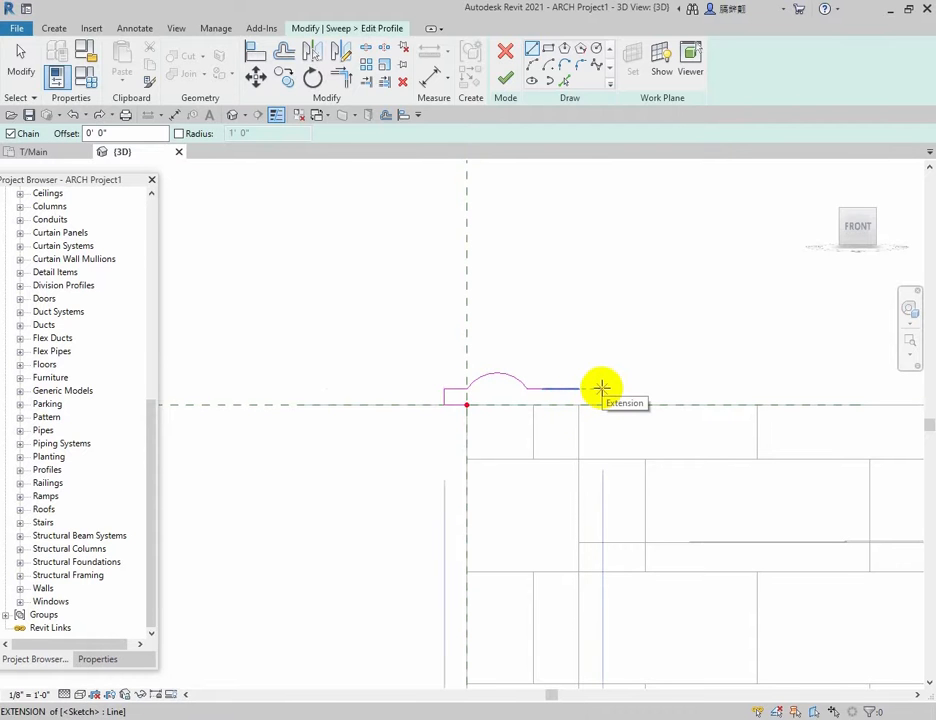
click(601, 388)
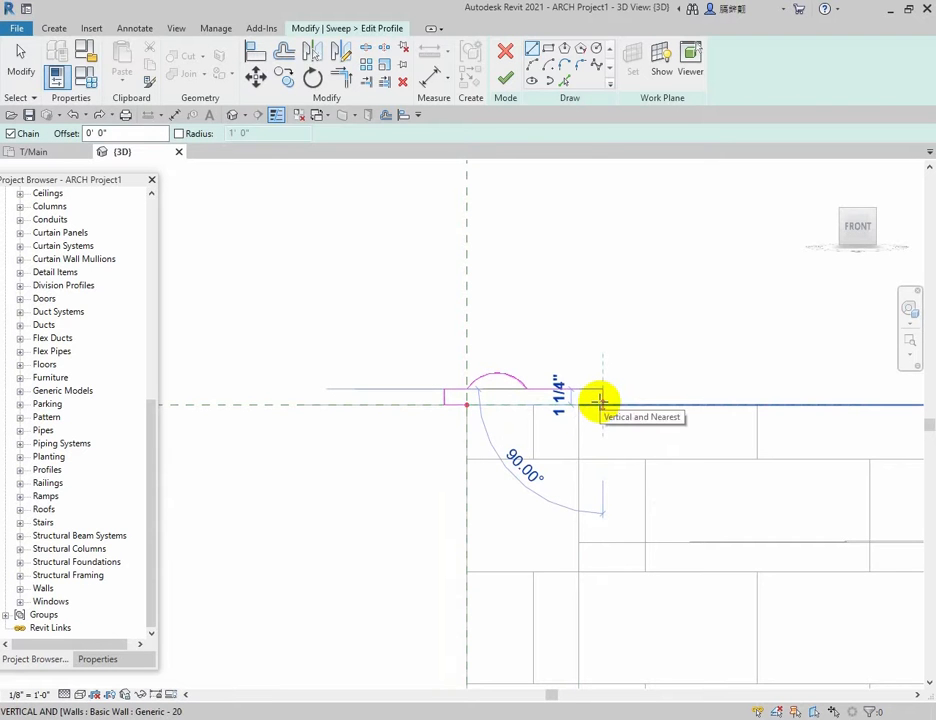
click(602, 404)
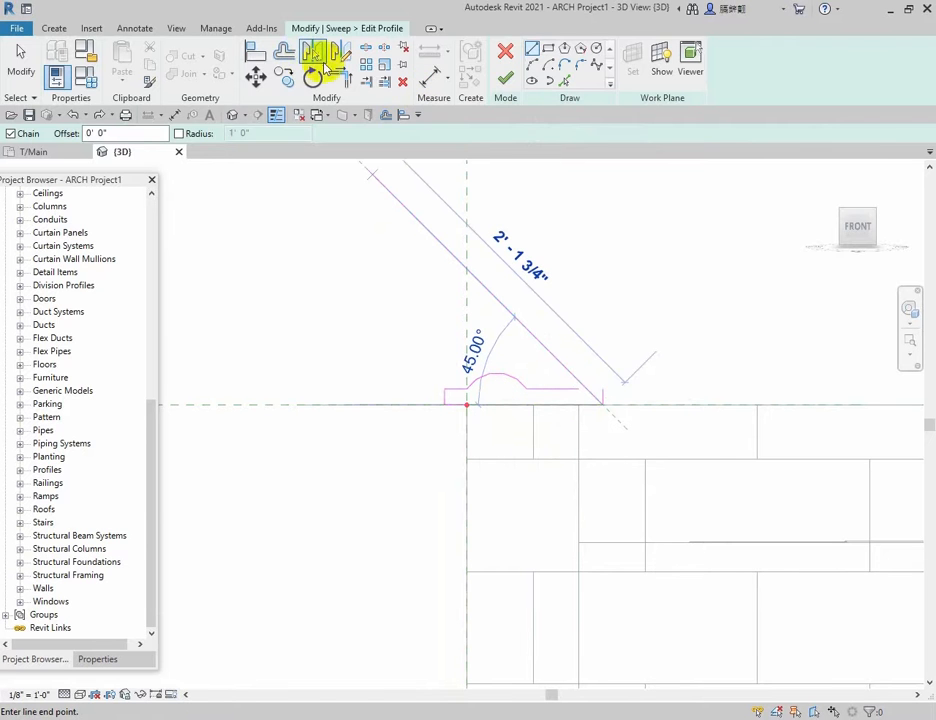
click(20, 62)
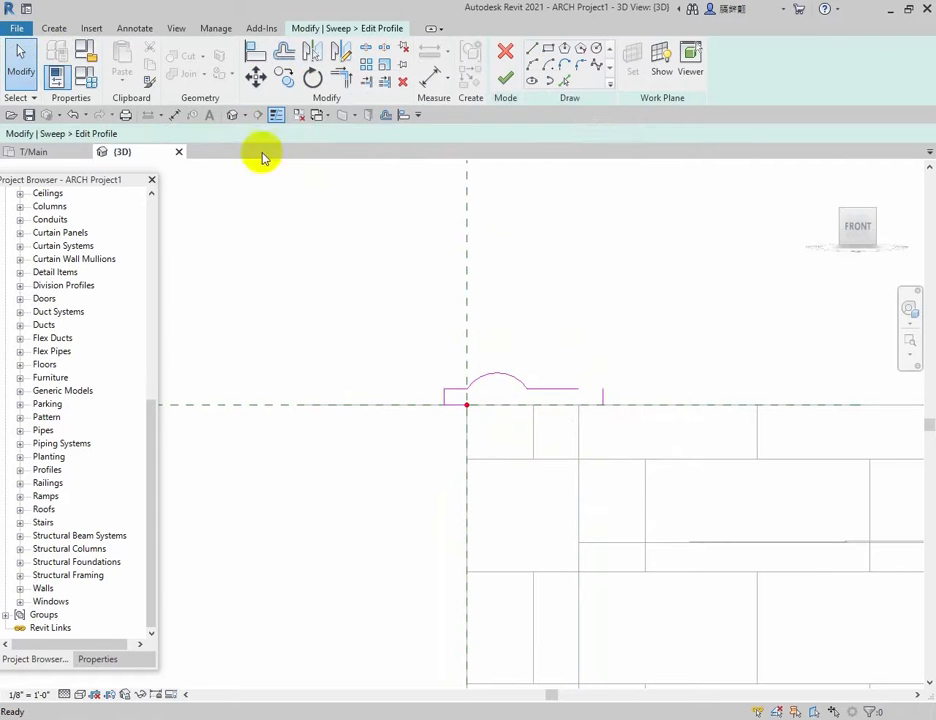
Close the profile by trimming and extending the top and base lines to corners with the inner vertical end line.
click(341, 73)
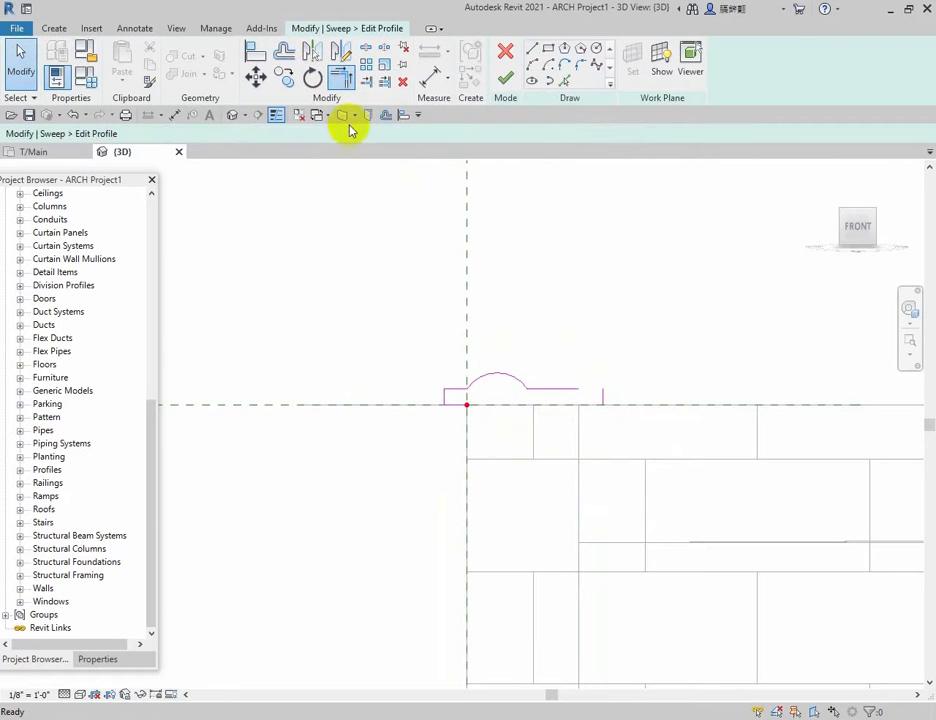
click(570, 390)
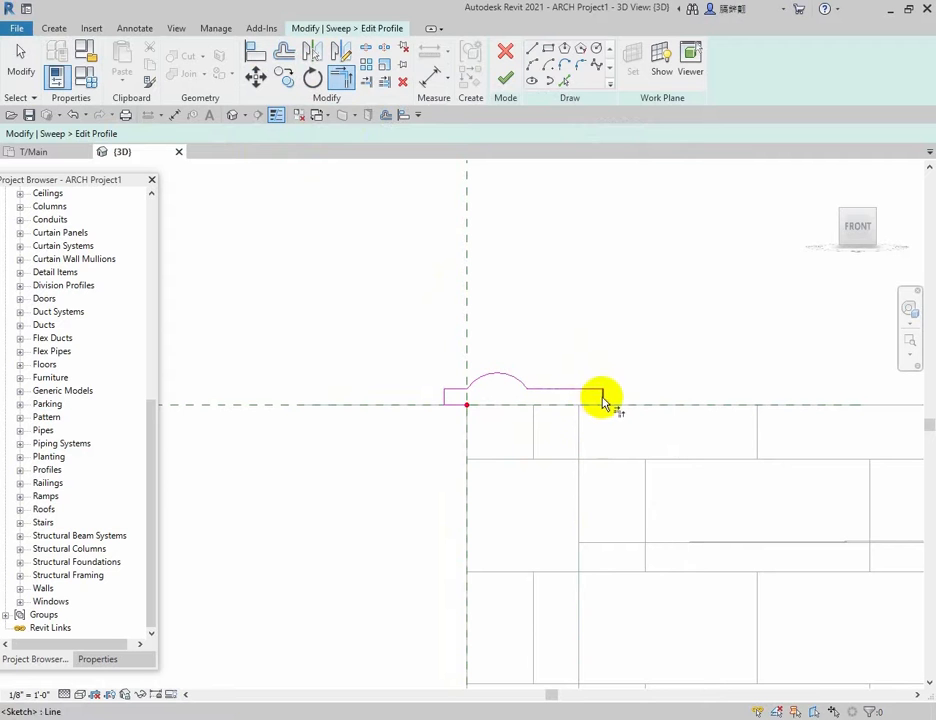
click(603, 401)
click(460, 406)
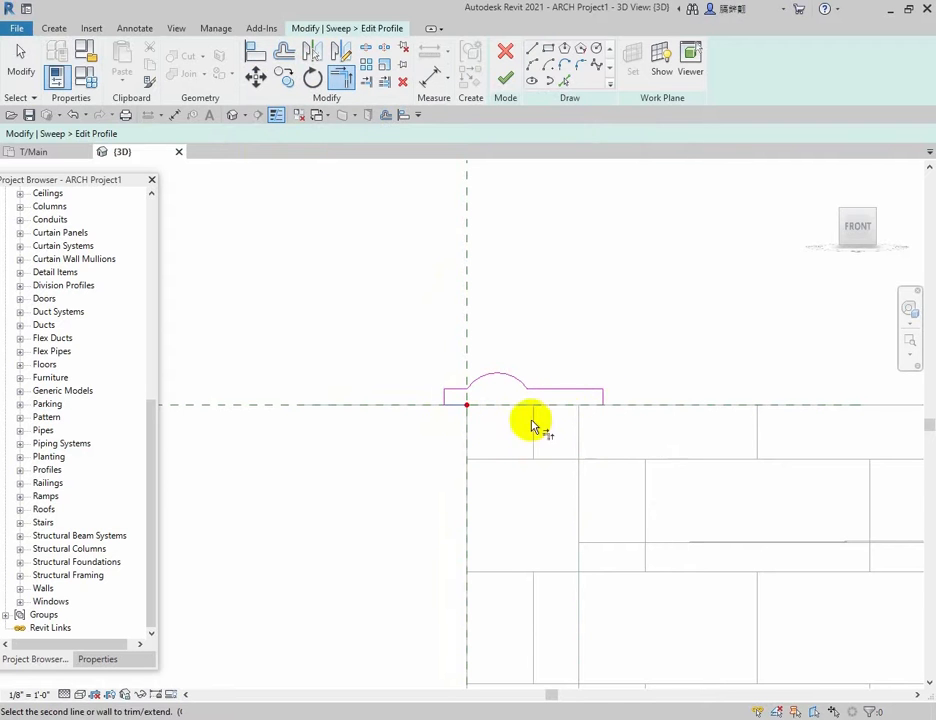
click(603, 404)
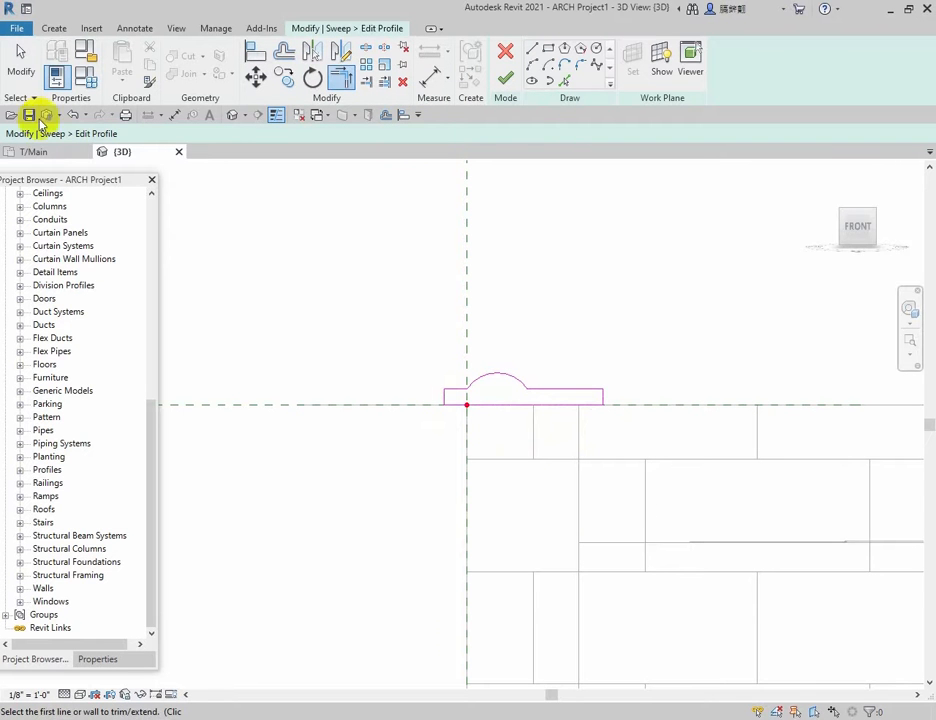
click(22, 58)
Nudge the profile's arc inward until it sits nearer the middle of the top edge, cancelling the rejected last move.
click(501, 385)
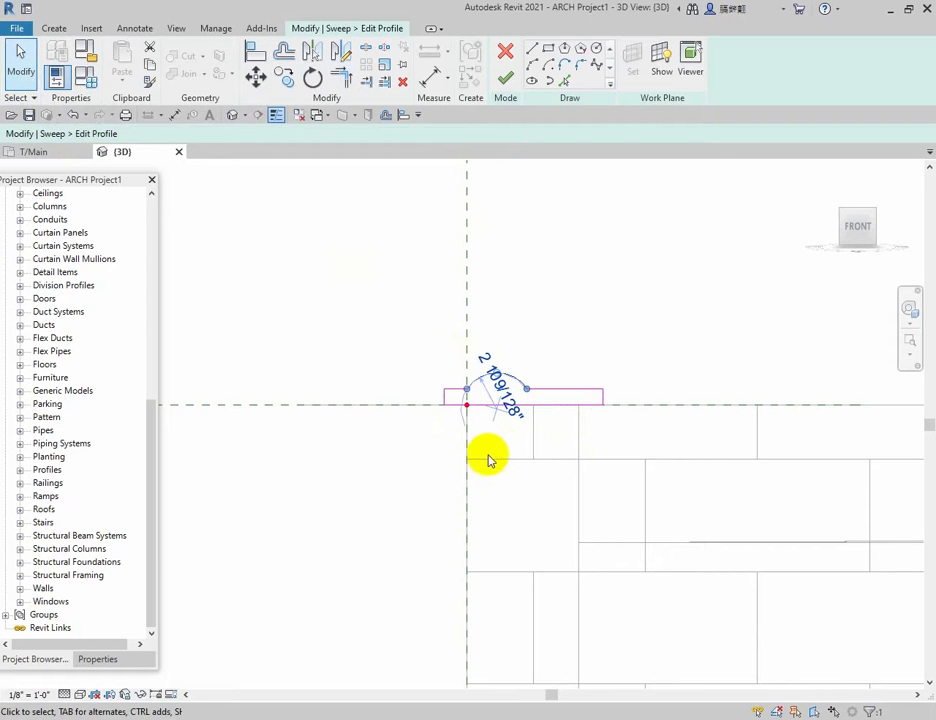
key(Right)
key(Right)
key(Right)
key(Right)
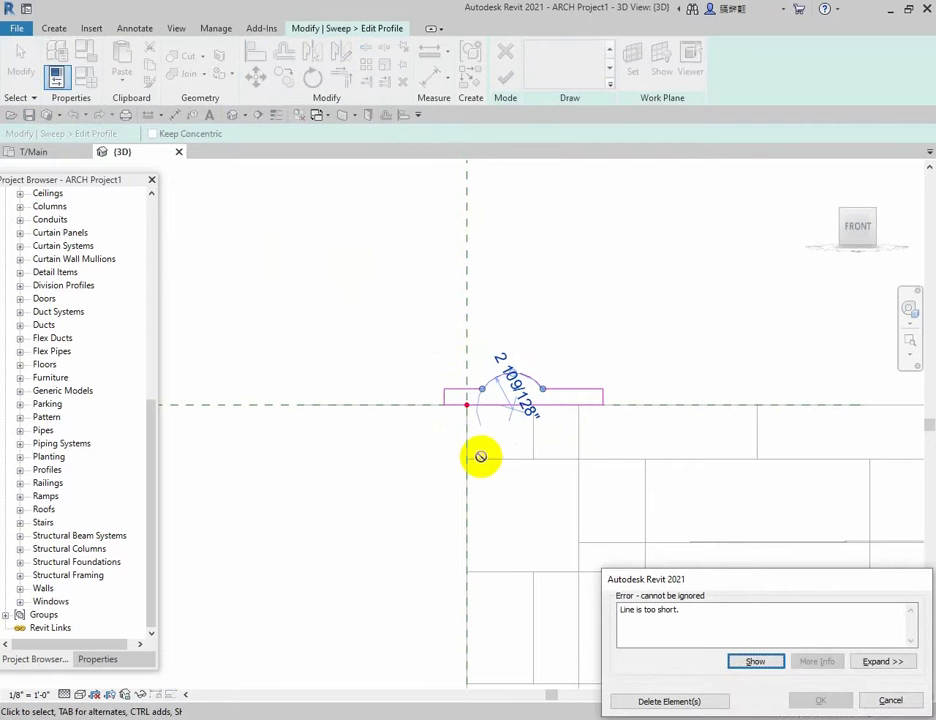
click(890, 701)
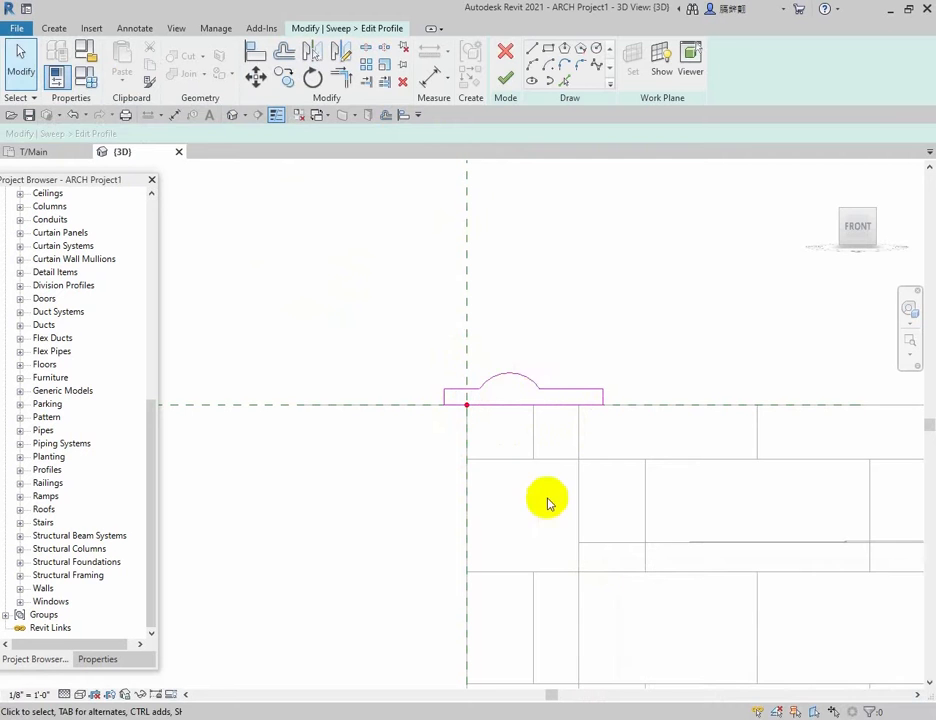
Try to nudge the profile's arc one more increment inward along the top edge.
click(523, 379)
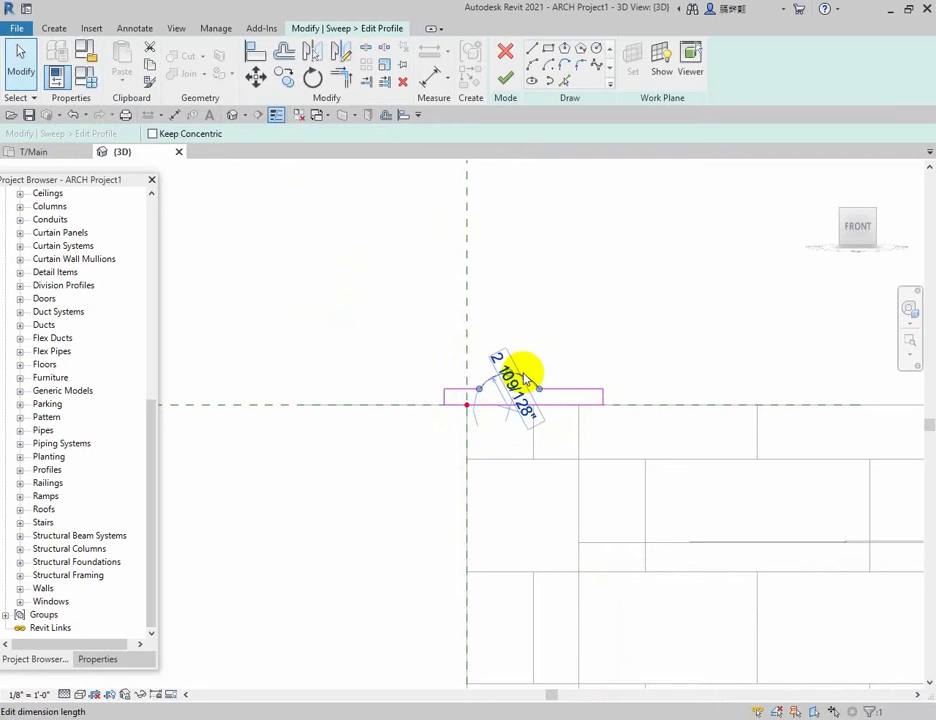
key(Right)
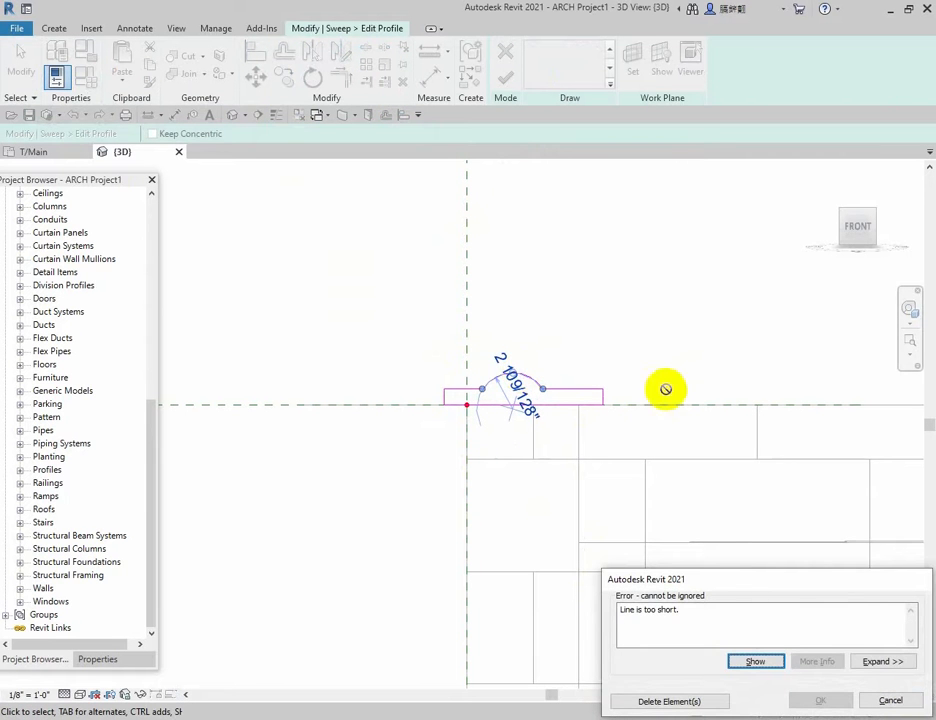
click(890, 702)
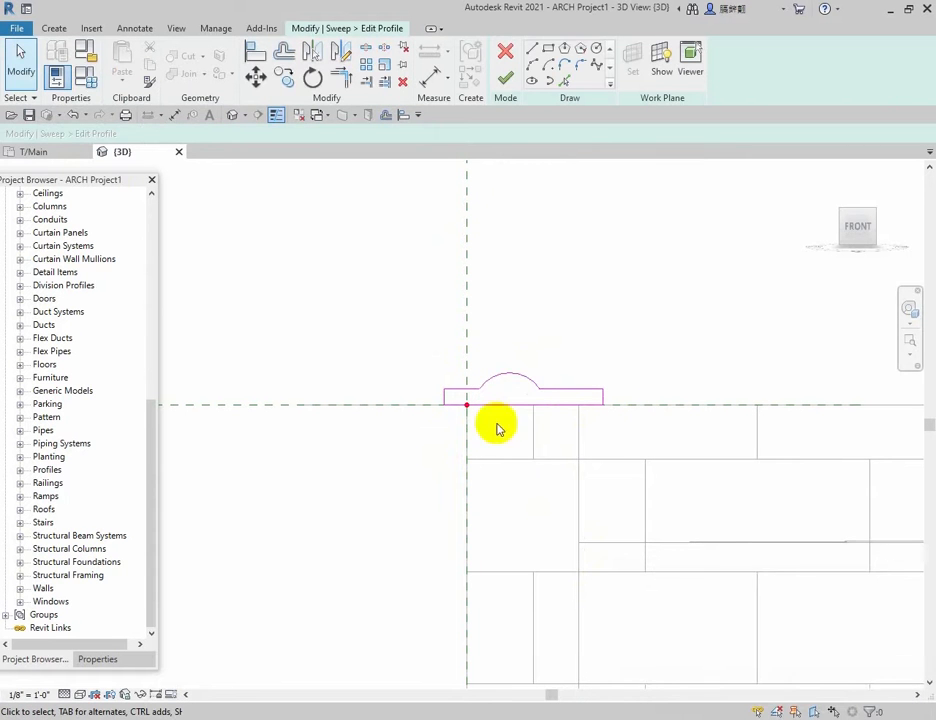
click(515, 378)
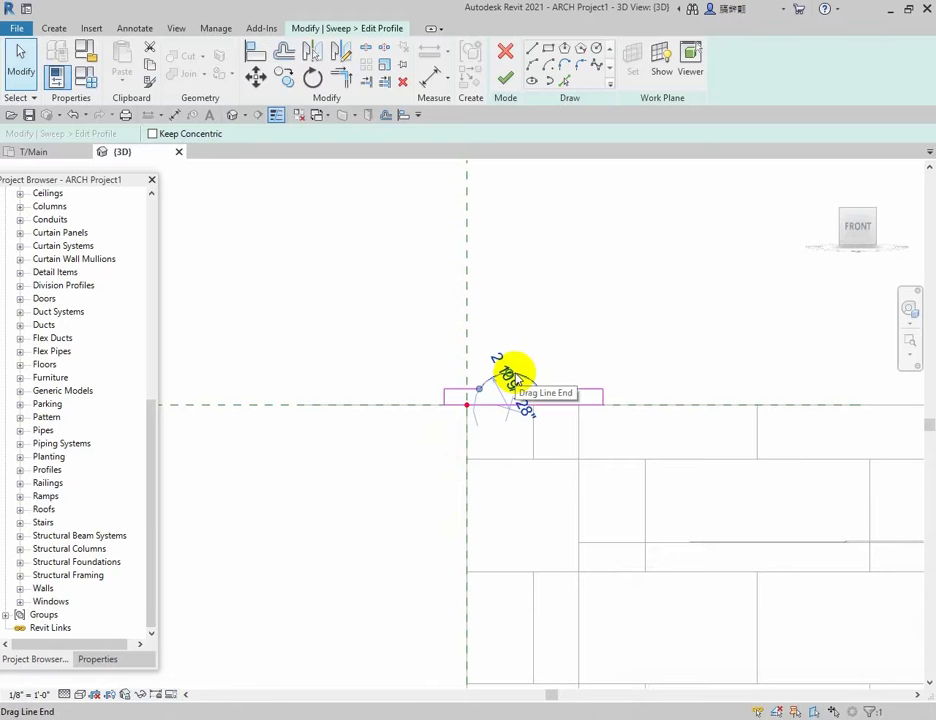
key(Right)
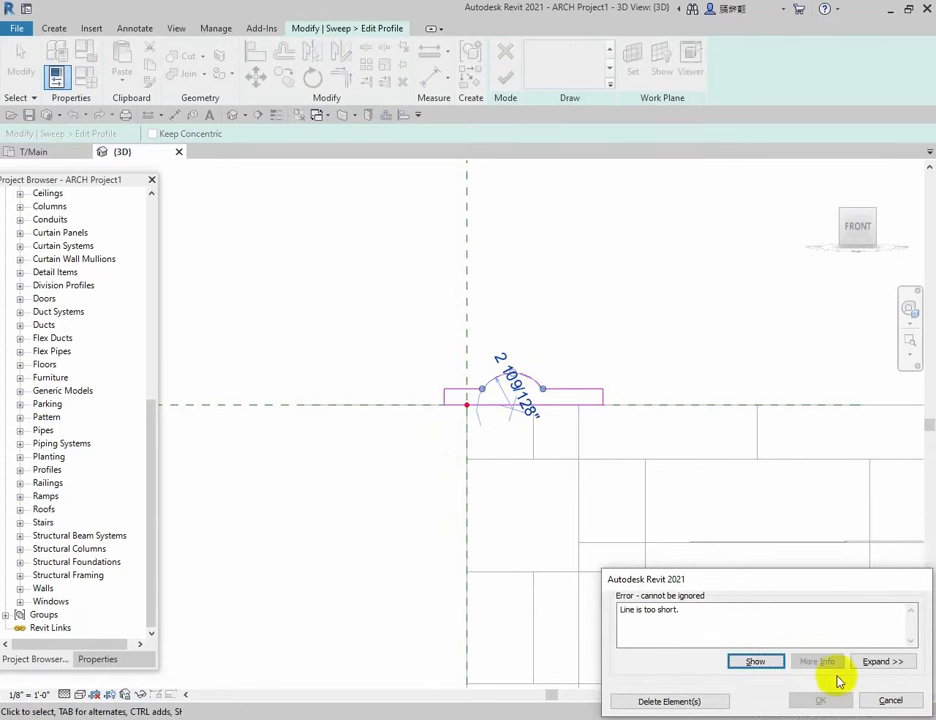
click(890, 702)
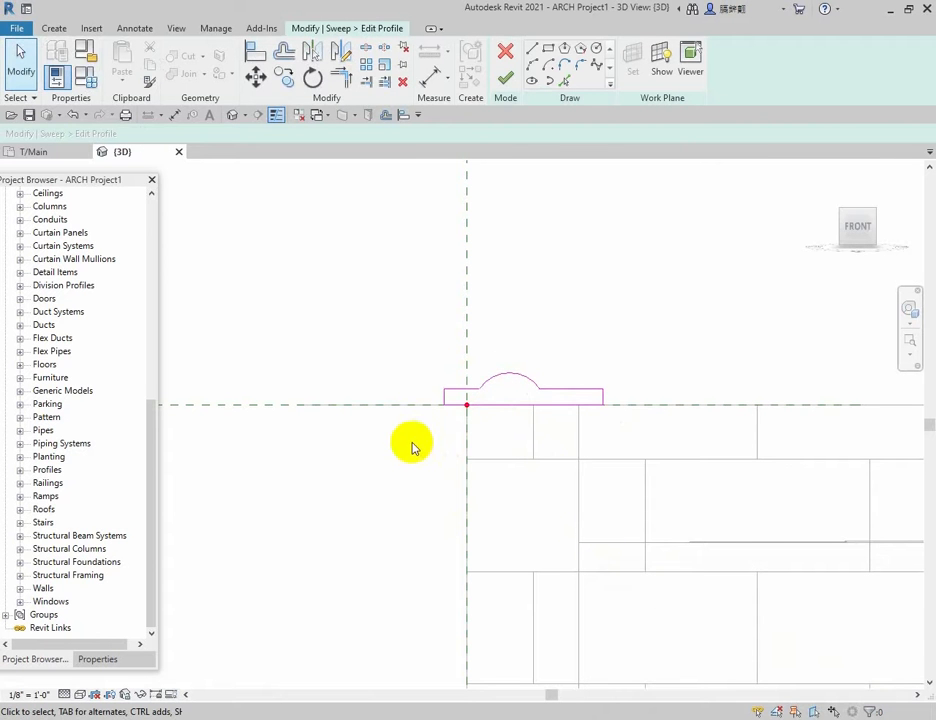
Finish the closed profile sketch and return to the sweep.
click(505, 77)
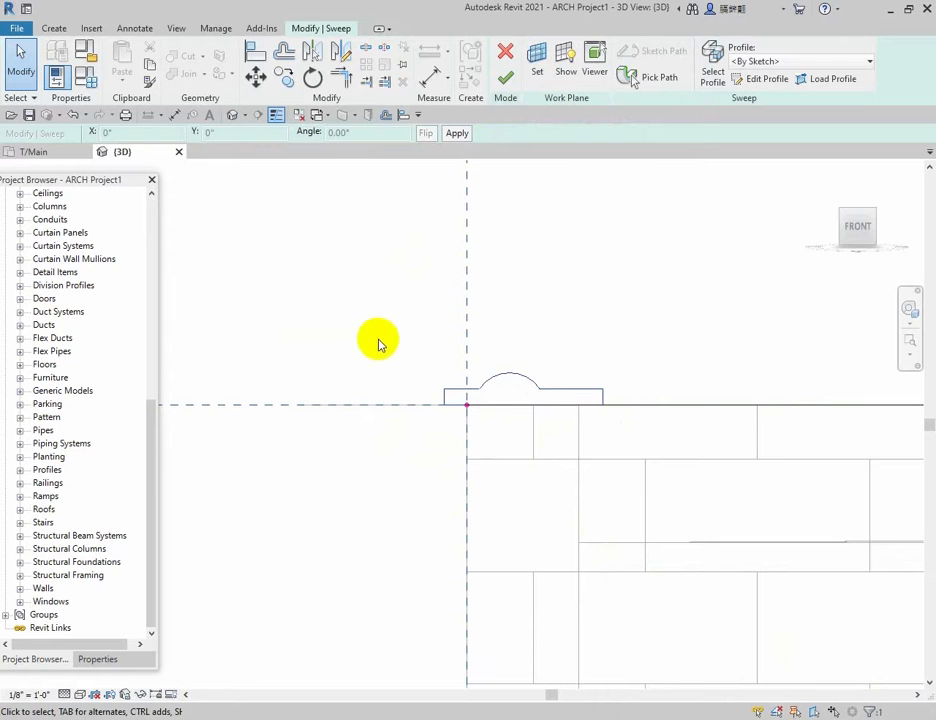
scroll(359, 338, down, 3)
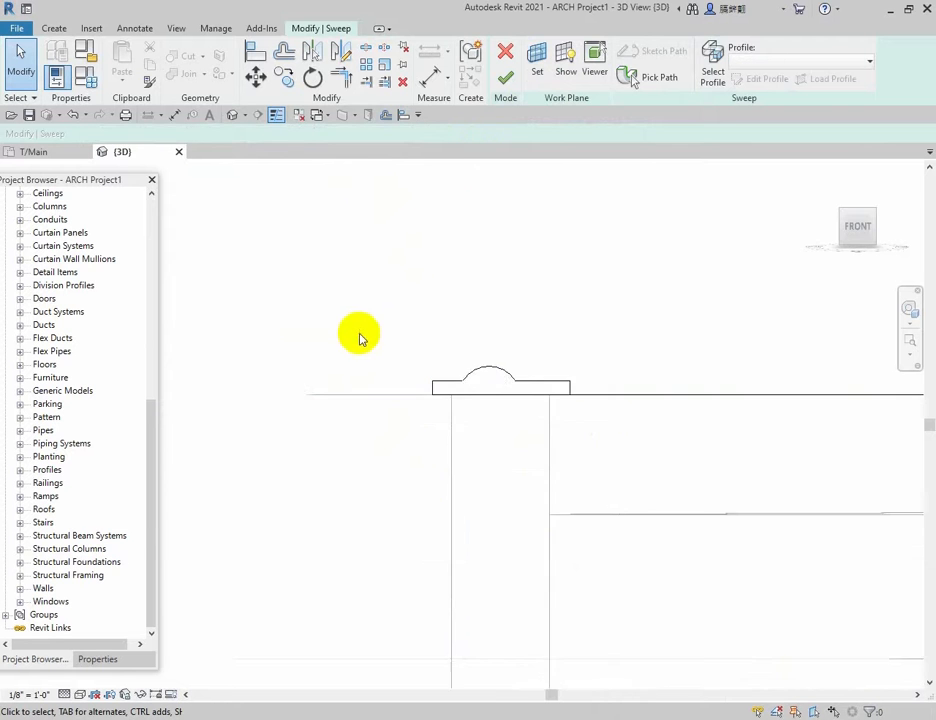
Finish the sweep to generate the coping along the parapet's top edge from the sketched arched profile.
shift+middle_drag(702, 263, 287, 292)
scroll(287, 292, up, 5)
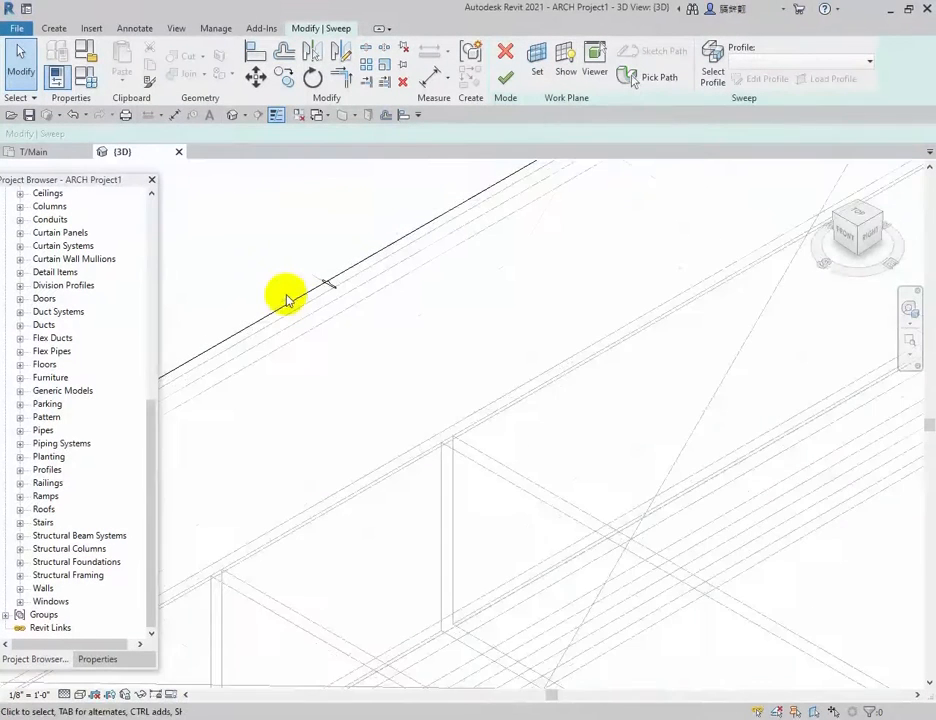
click(505, 78)
scroll(466, 267, down, 3)
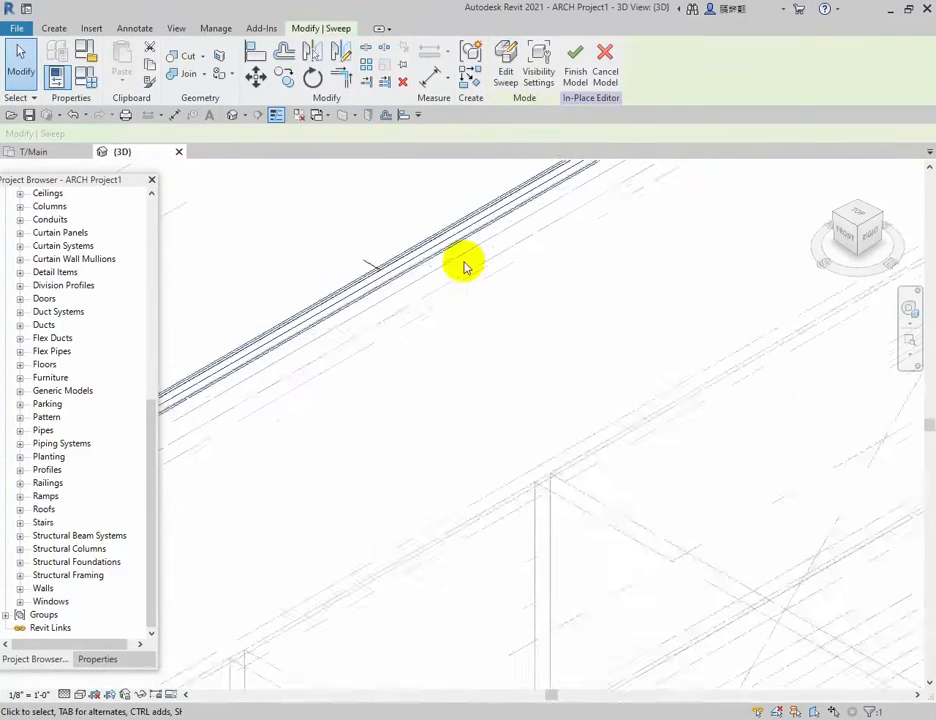
scroll(558, 260, down, 2)
scroll(347, 489, up, 1)
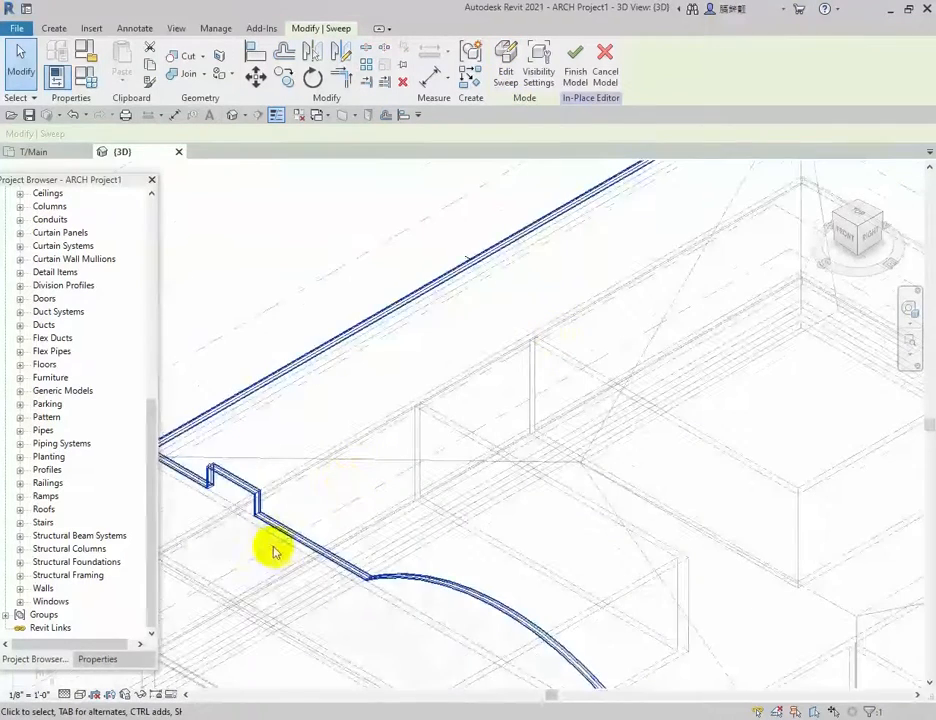
scroll(272, 540, up, 3)
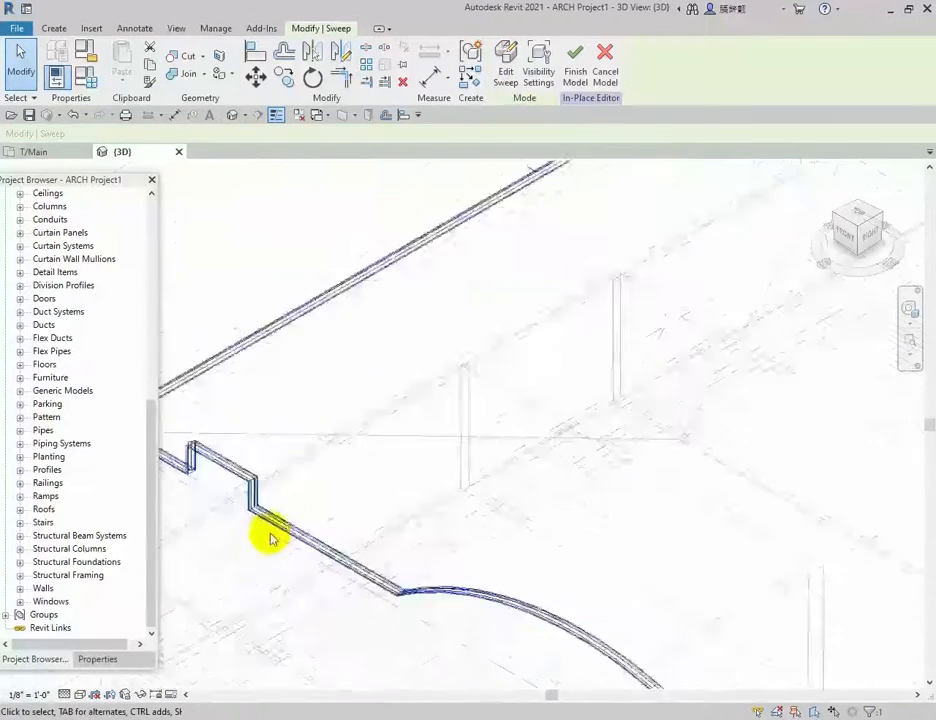
Finish the in-place model and switch the 3D view to a visual style with solid surfaces.
click(575, 60)
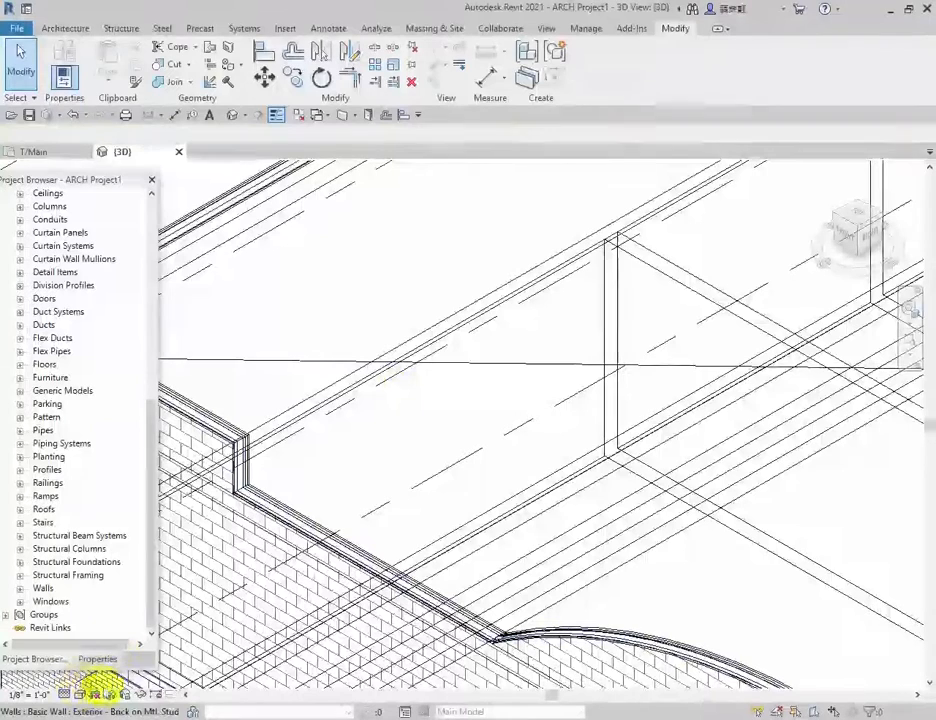
click(86, 697)
click(185, 672)
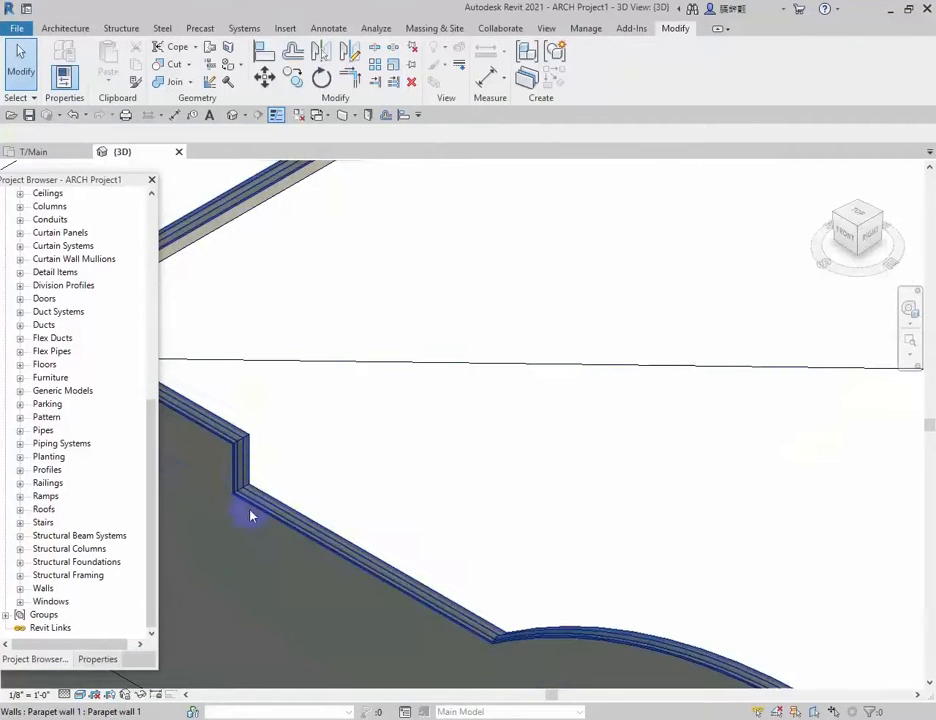
Examine the finished coping around the parapet, including its stepped corners, raised blocks and the curved front section.
scroll(250, 485, up, 3)
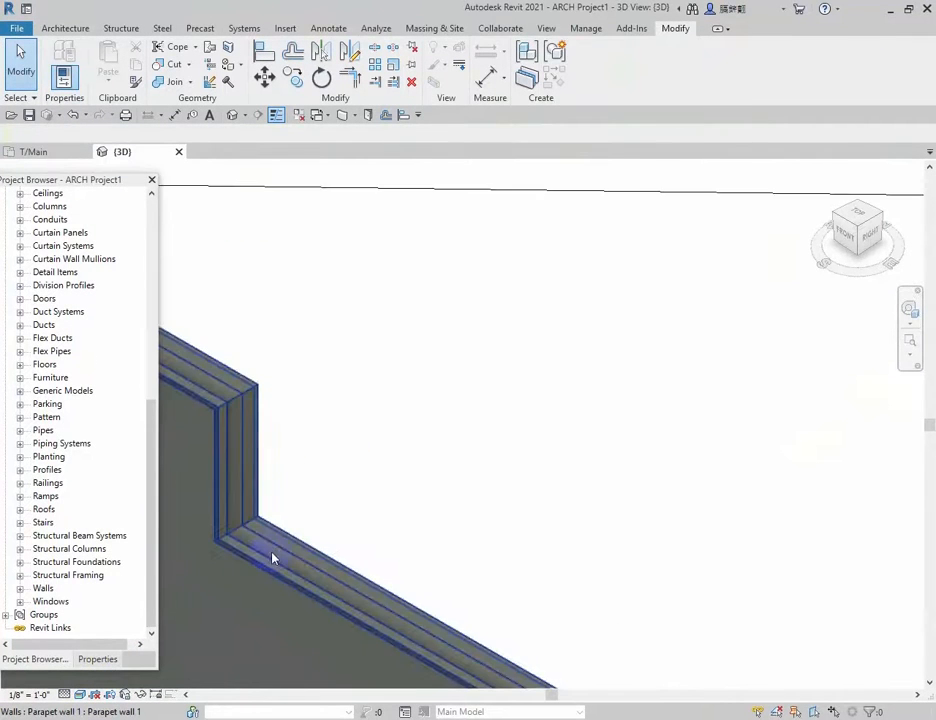
scroll(369, 484, down, 2)
scroll(342, 476, down, 2)
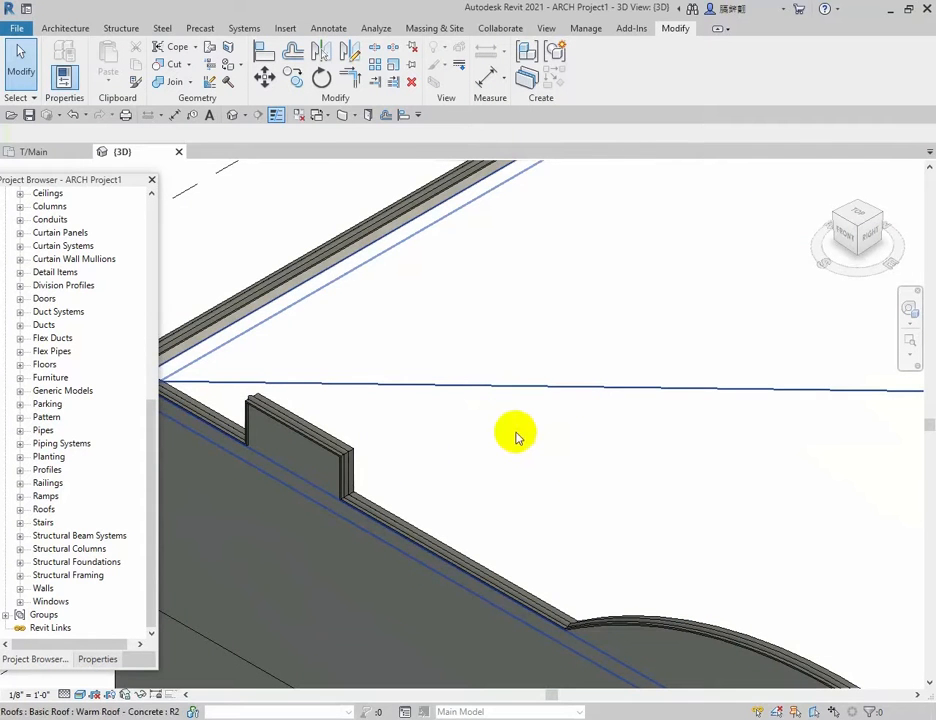
scroll(480, 430, down, 5)
scroll(640, 560, up, 6)
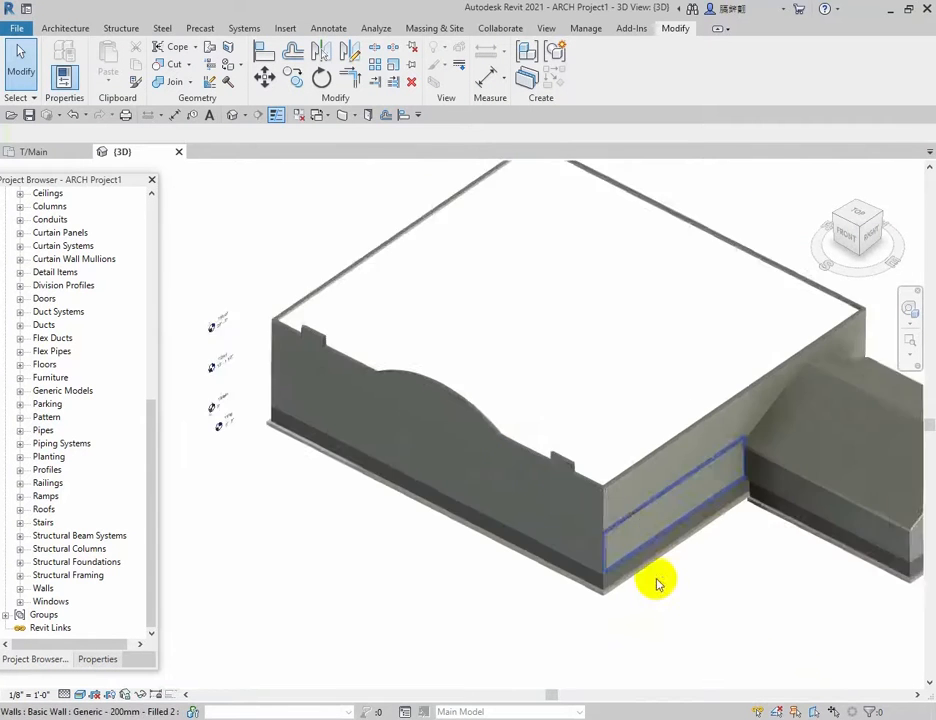
shift+middle_drag(672, 620, 819, 608)
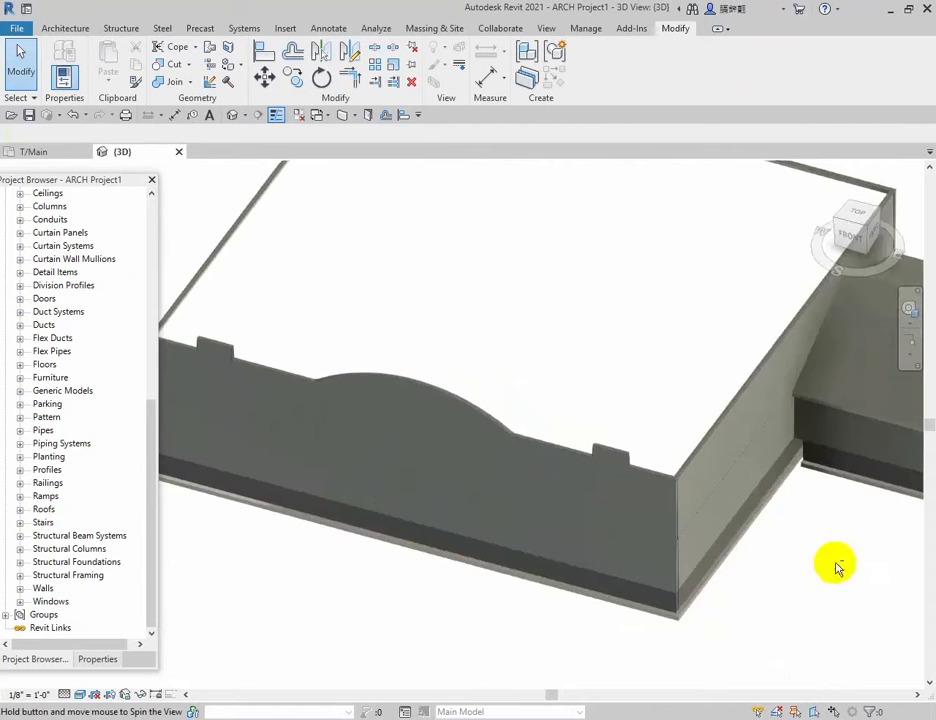
shift+middle_drag(781, 564, 826, 557)
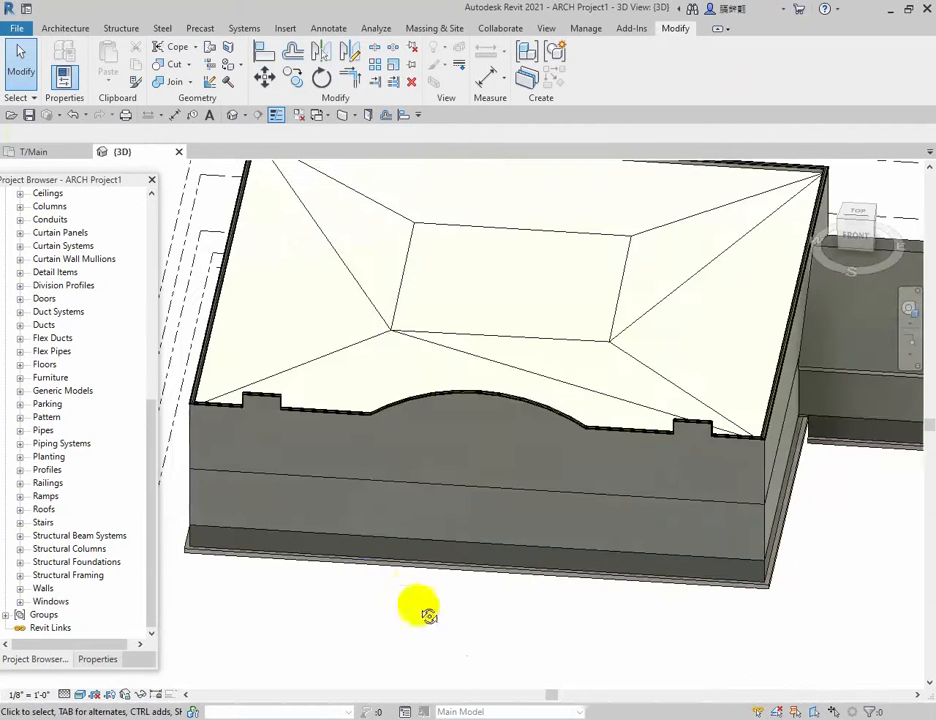
shift+middle_drag(428, 616, 603, 611)
scroll(615, 576, up, 6)
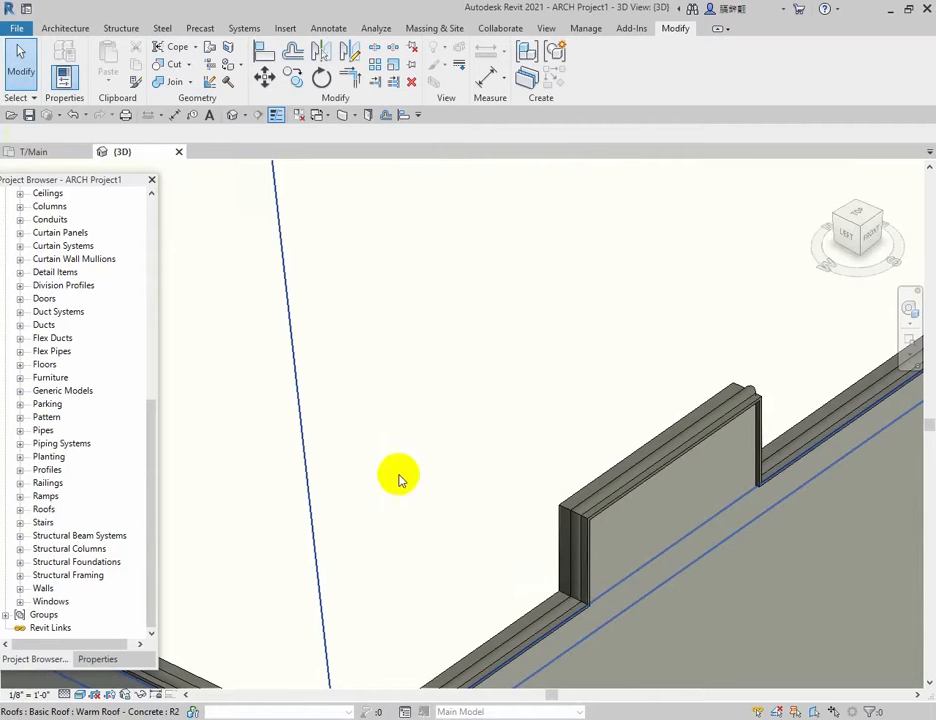
scroll(479, 517, down, 10)
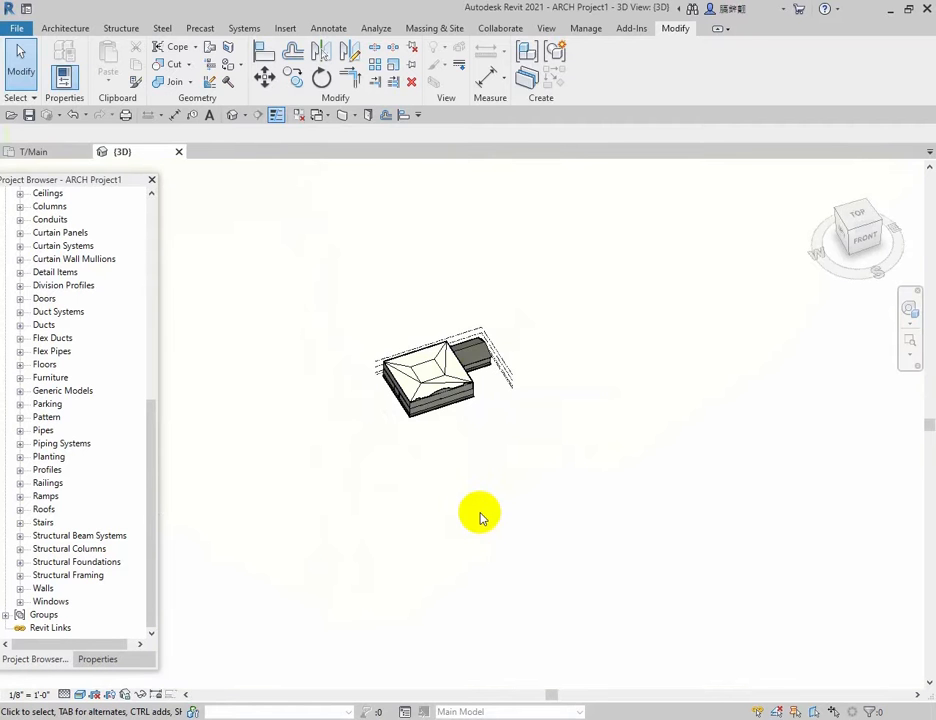